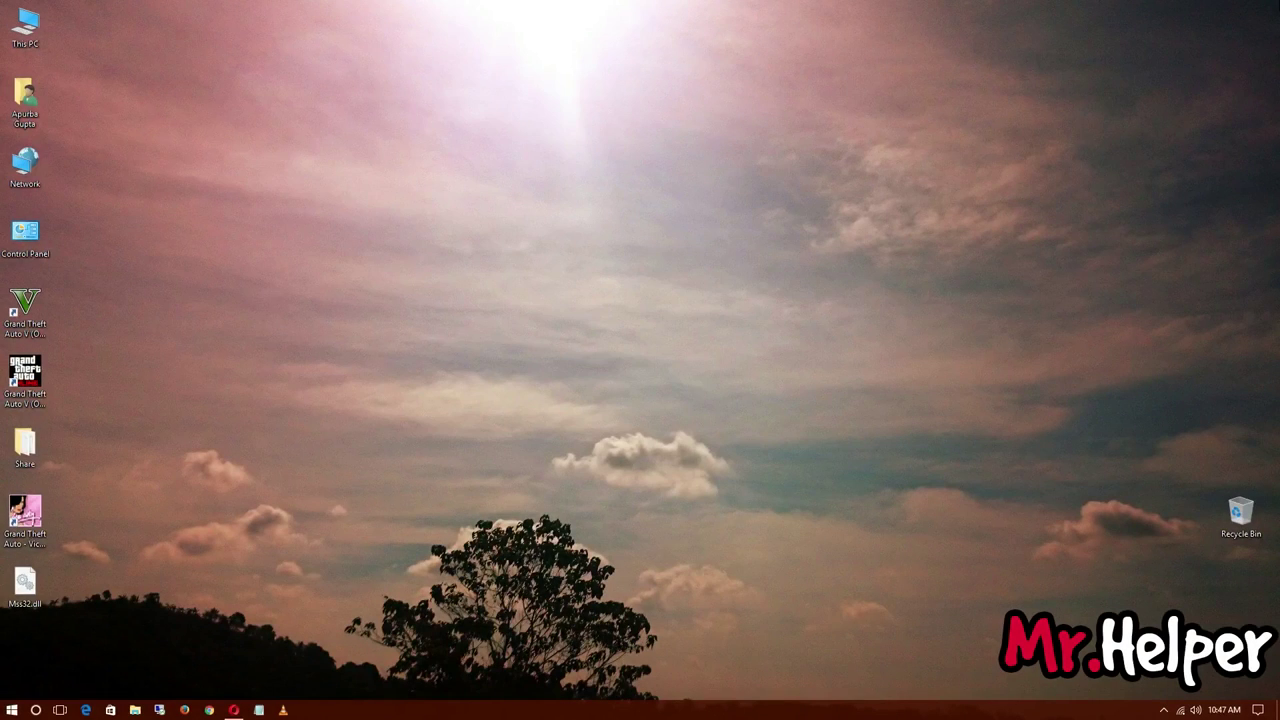
# - Switch to the Opera browser and search the web for "Mss32.dll"
pyautogui.click(30, 586)
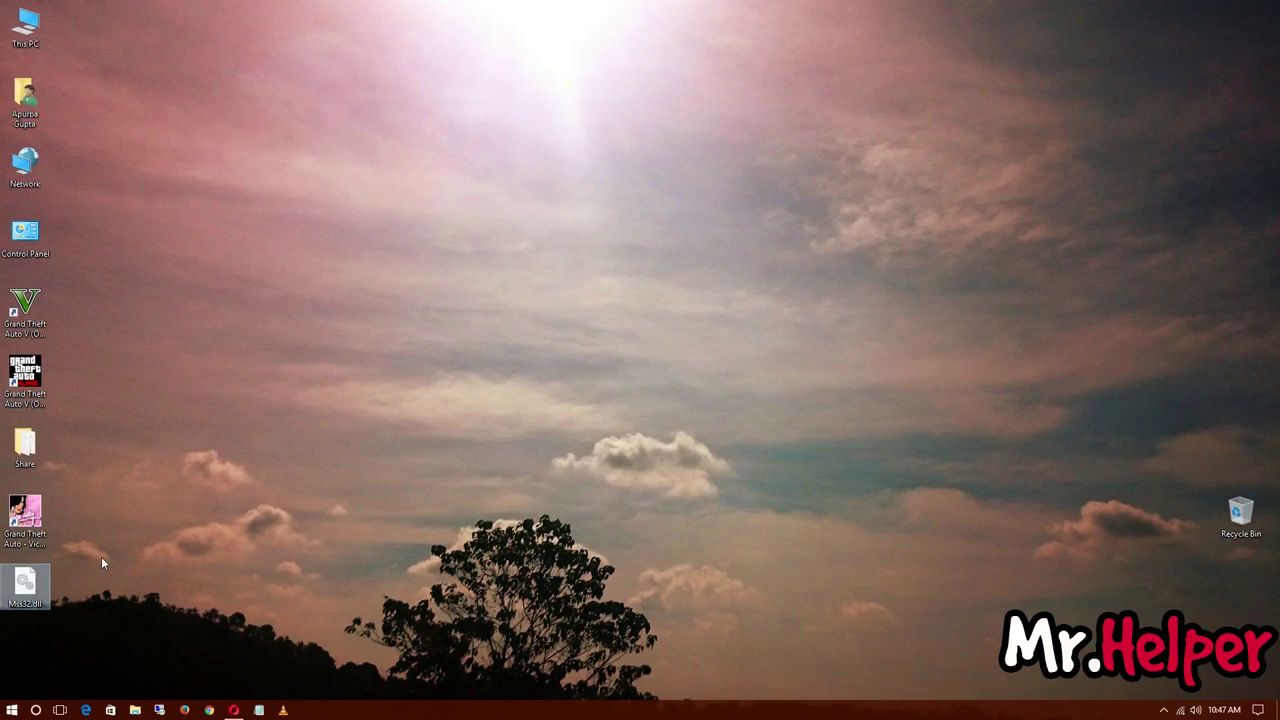
pyautogui.click(233, 710)
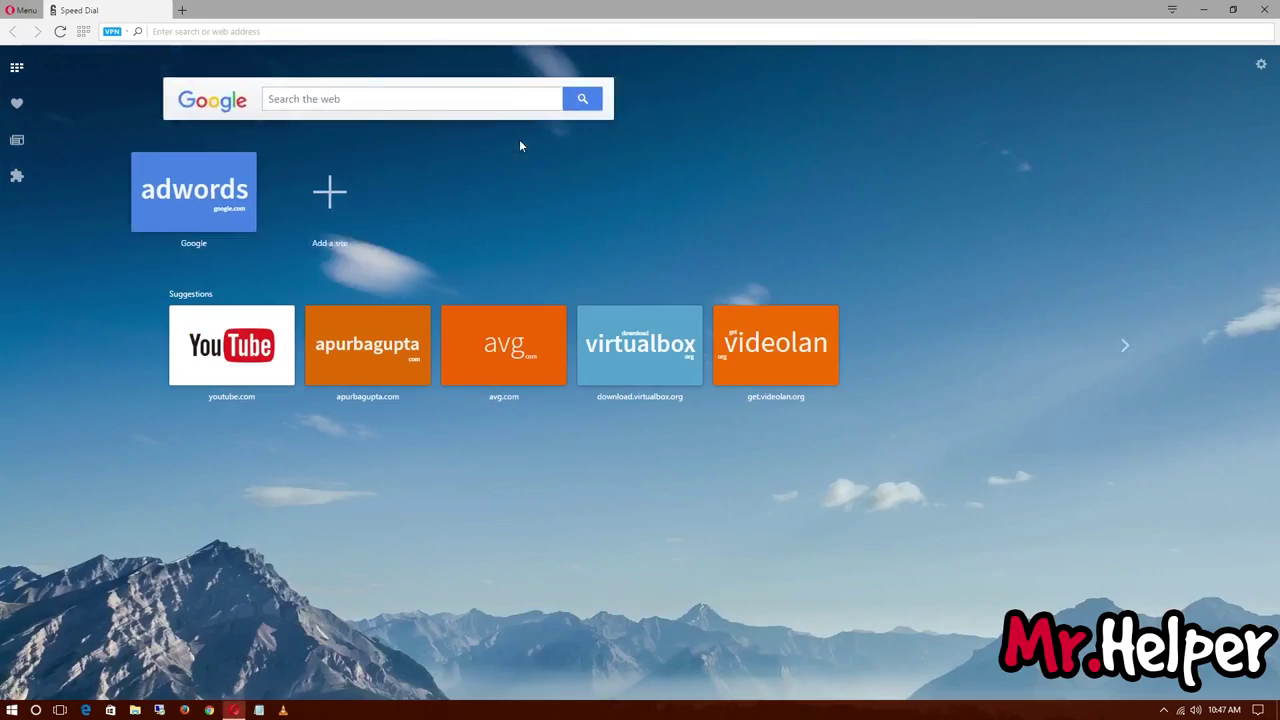
pyautogui.write('Mss32.all')
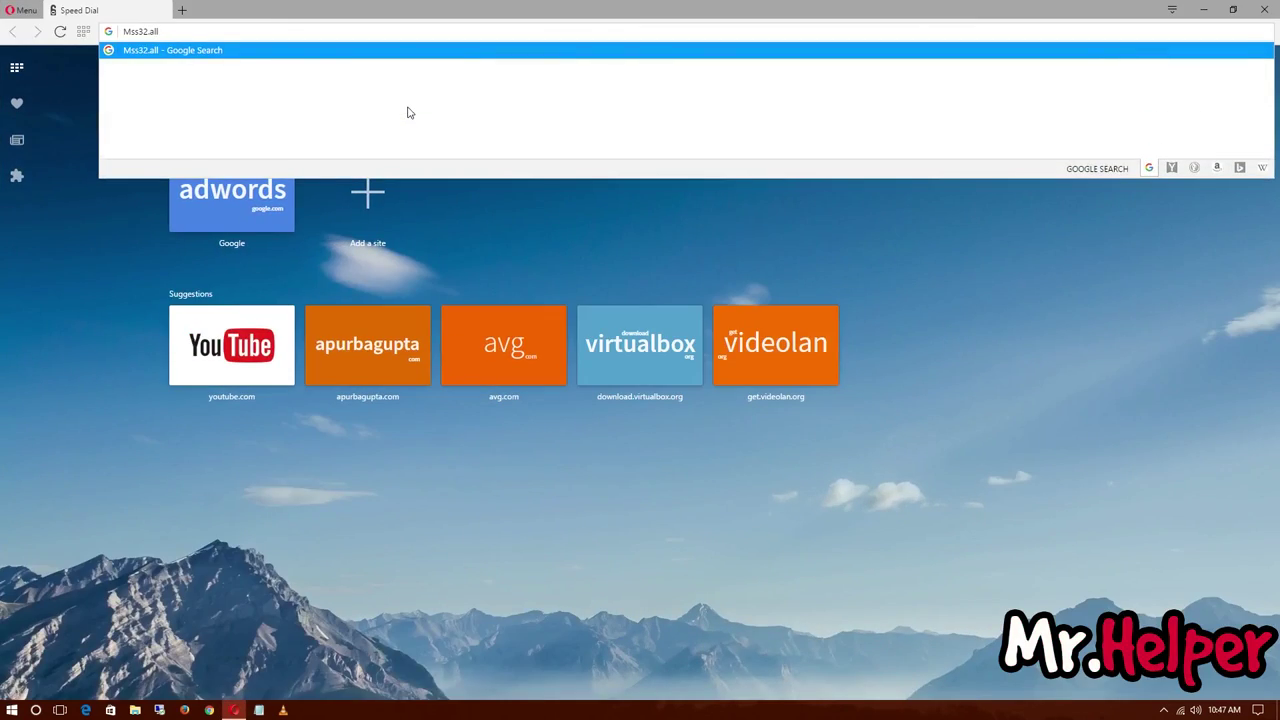
pyautogui.press('BackSpace')
pyautogui.press('BackSpace')
pyautogui.press('BackSpace')
pyautogui.write('dll')
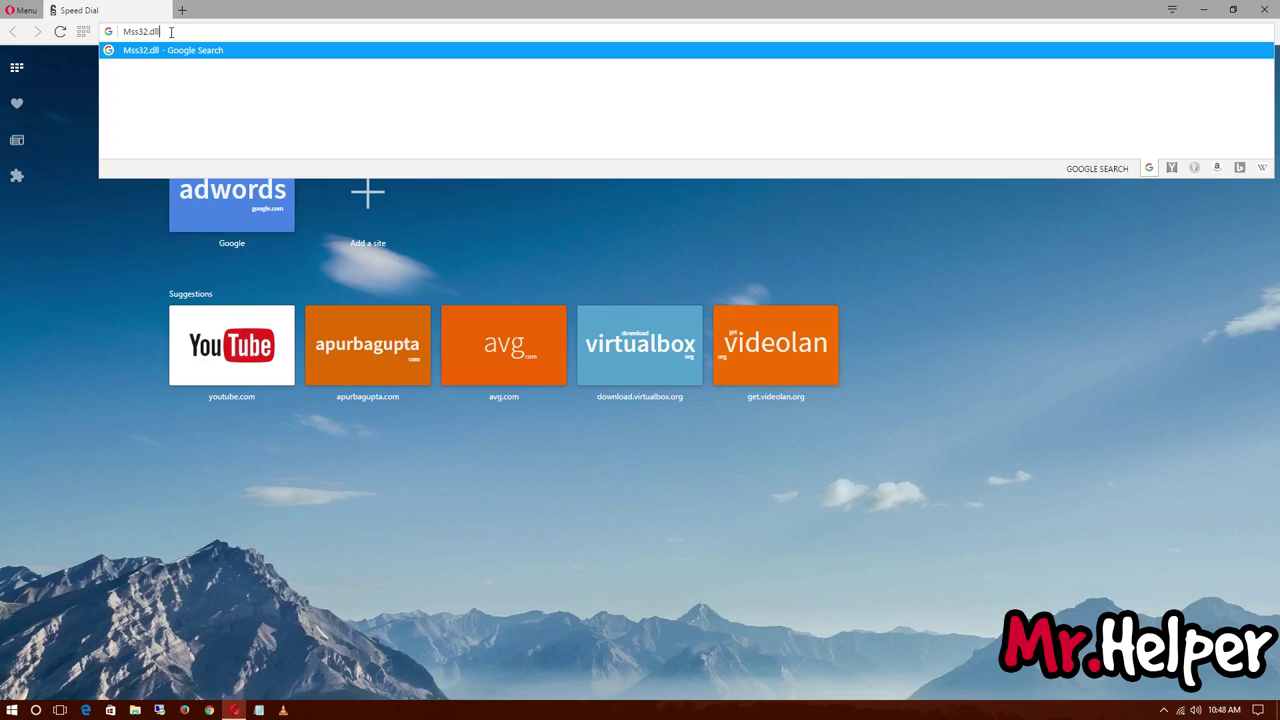
pyautogui.press('Return')
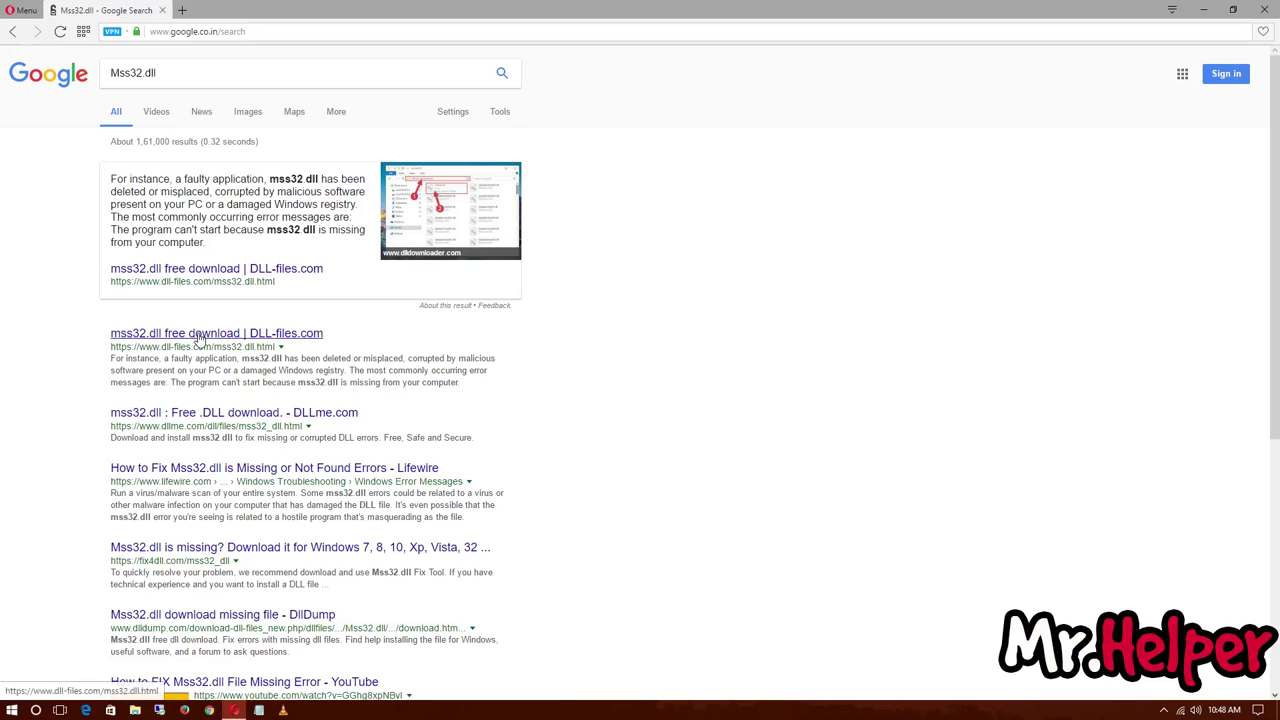
# - Open the DLL-files.com result for mss32.dll and download the 32bit version 9.3a as mss32.zip
pyautogui.click(197, 334)
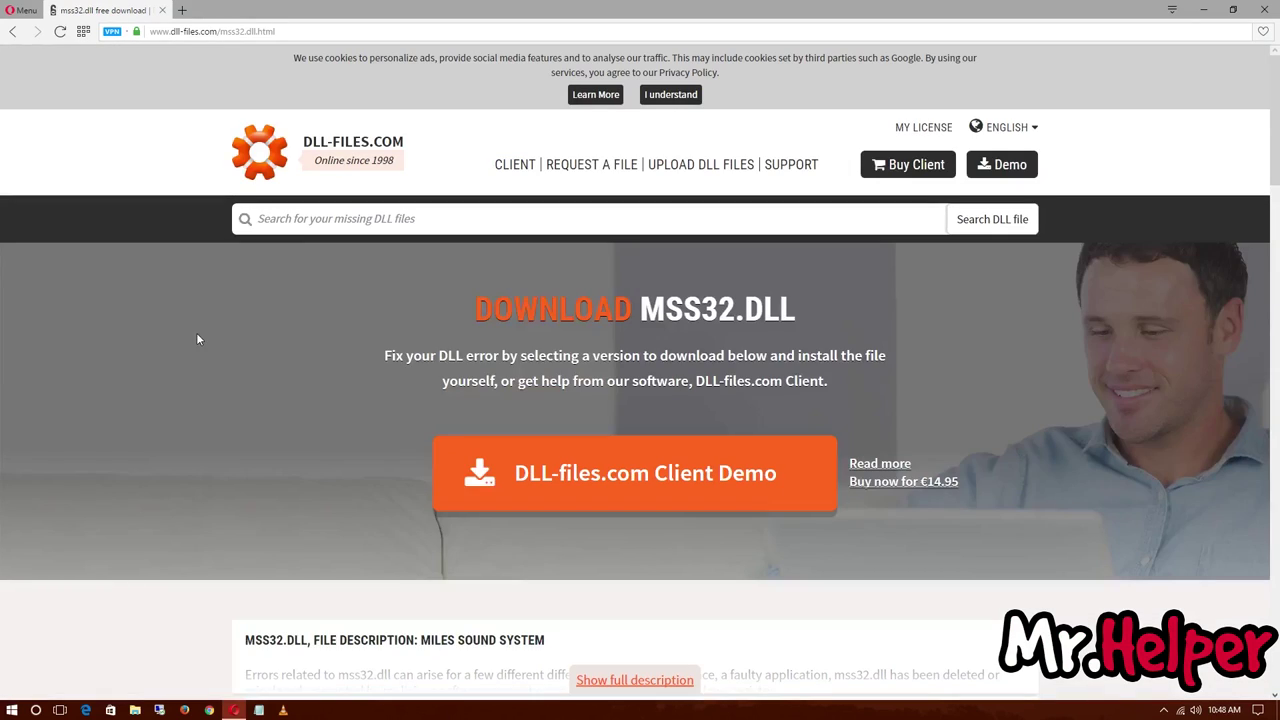
pyautogui.scroll(-4, 197, 338)
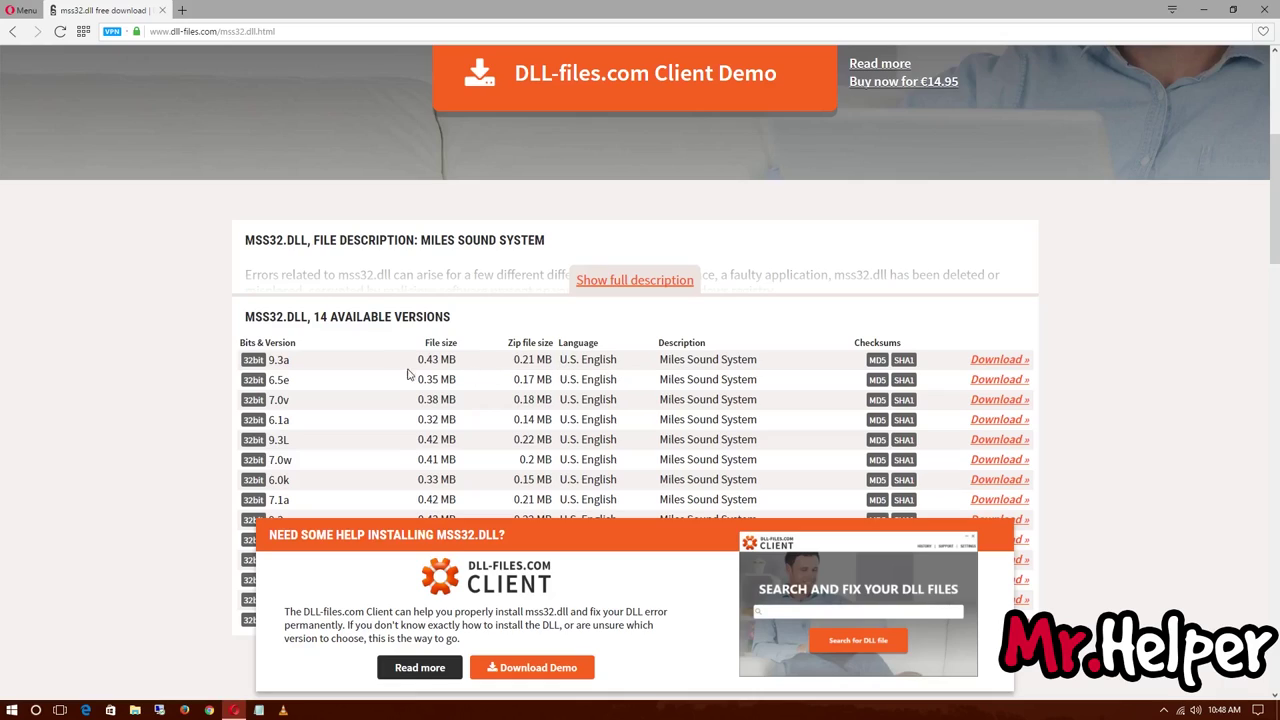
pyautogui.moveTo(386, 363); pyautogui.dragTo(781, 362)
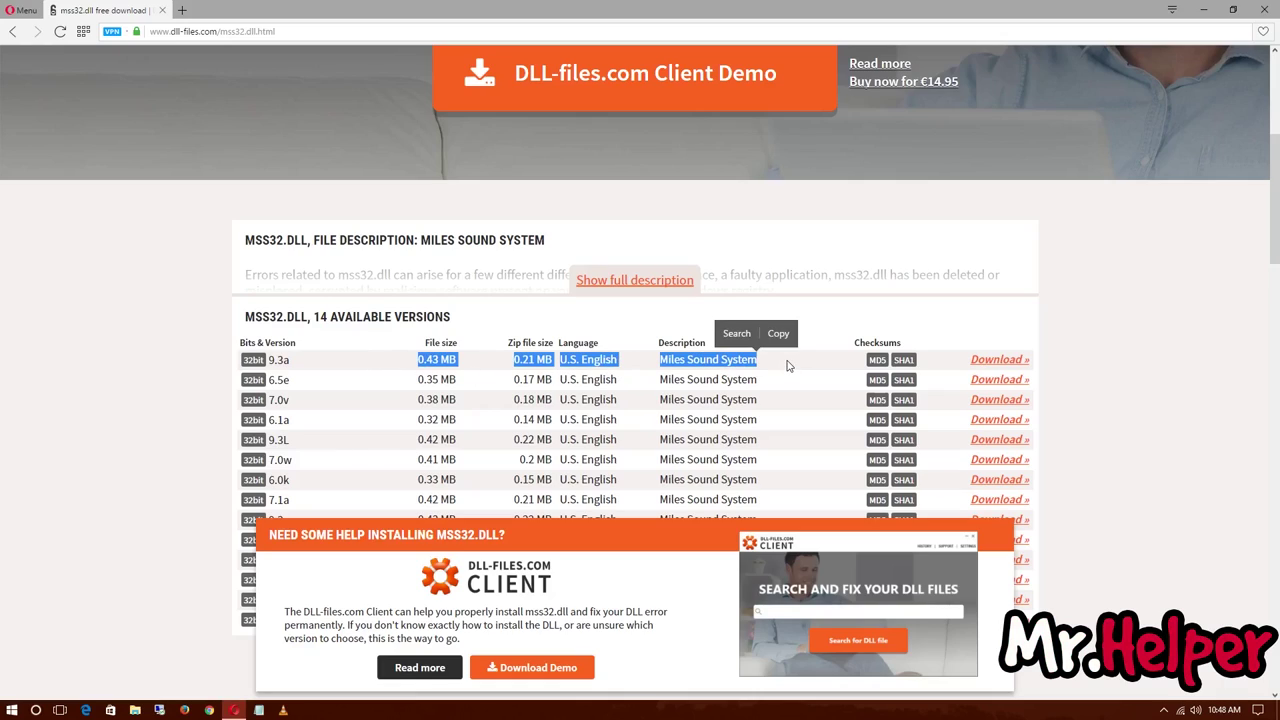
pyautogui.click(785, 363)
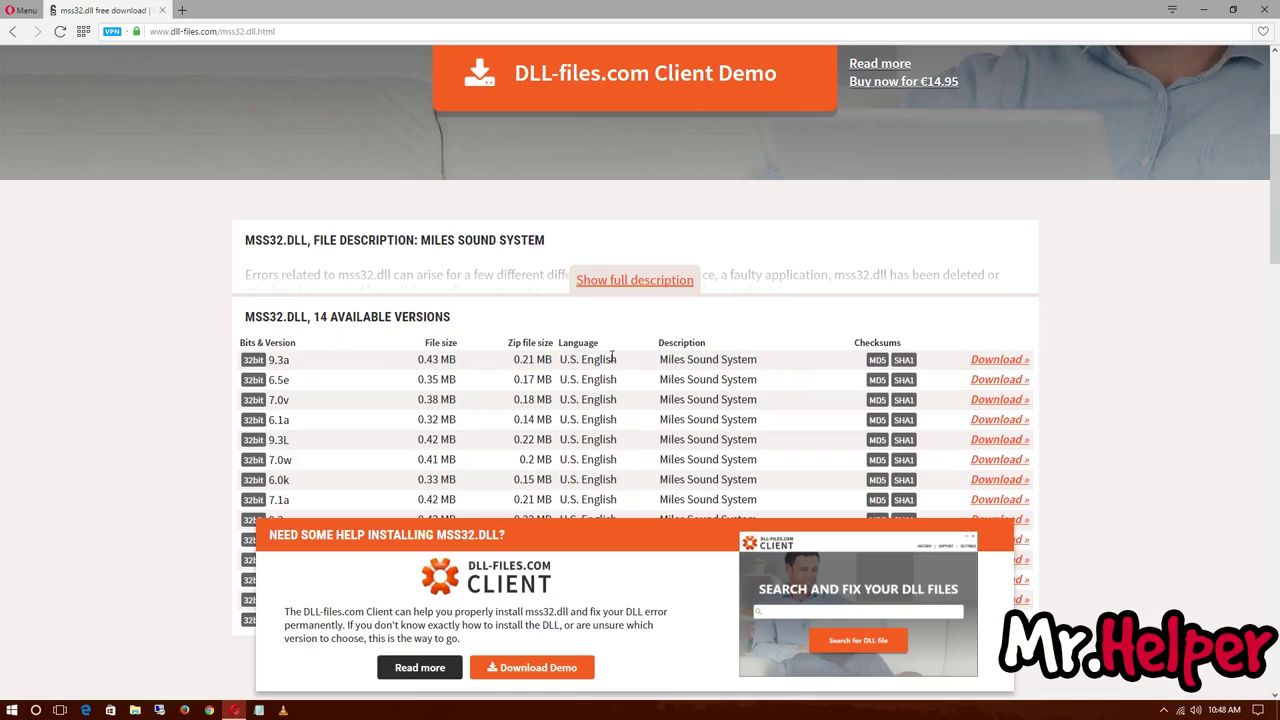
pyautogui.click(999, 360)
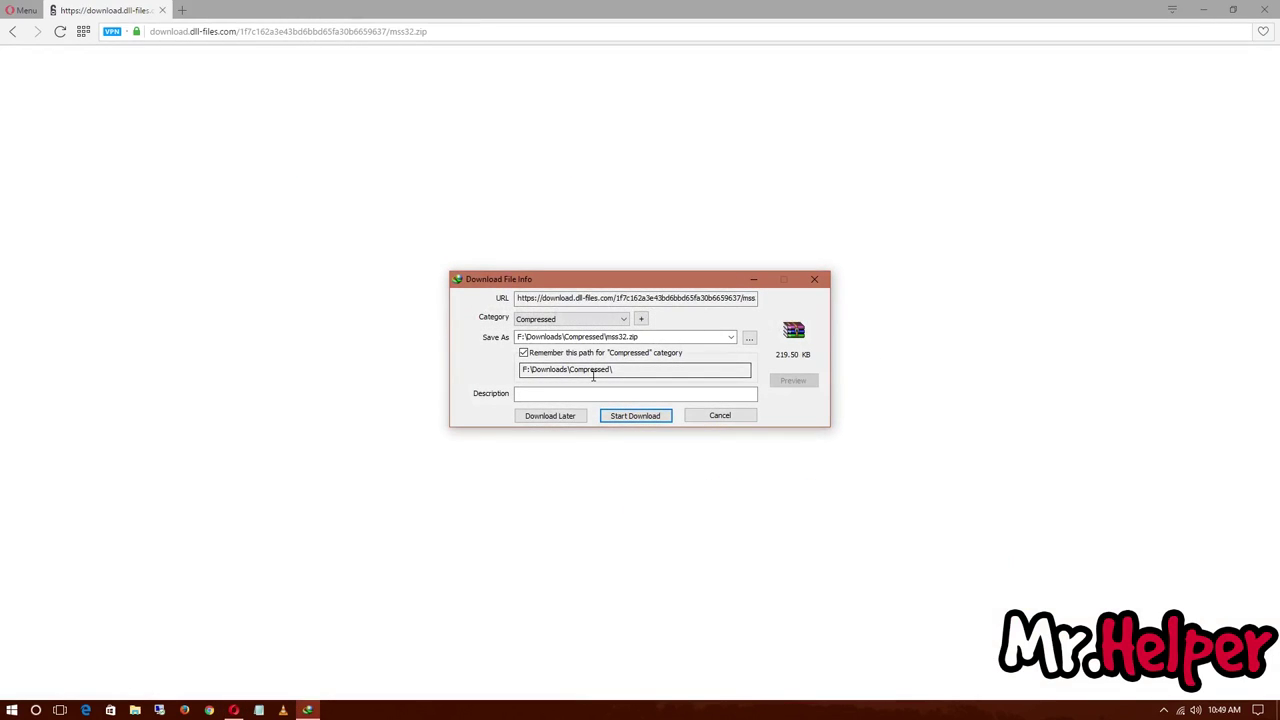
pyautogui.click(643, 416)
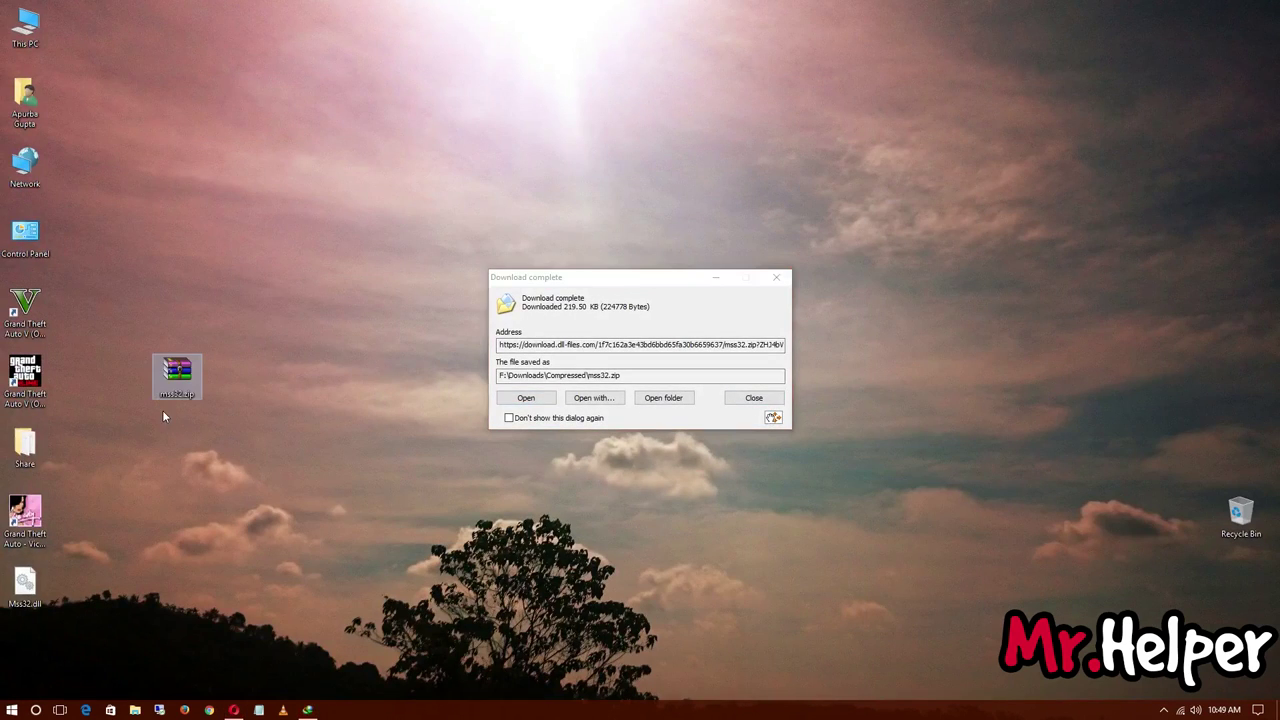
pyautogui.click(715, 278)
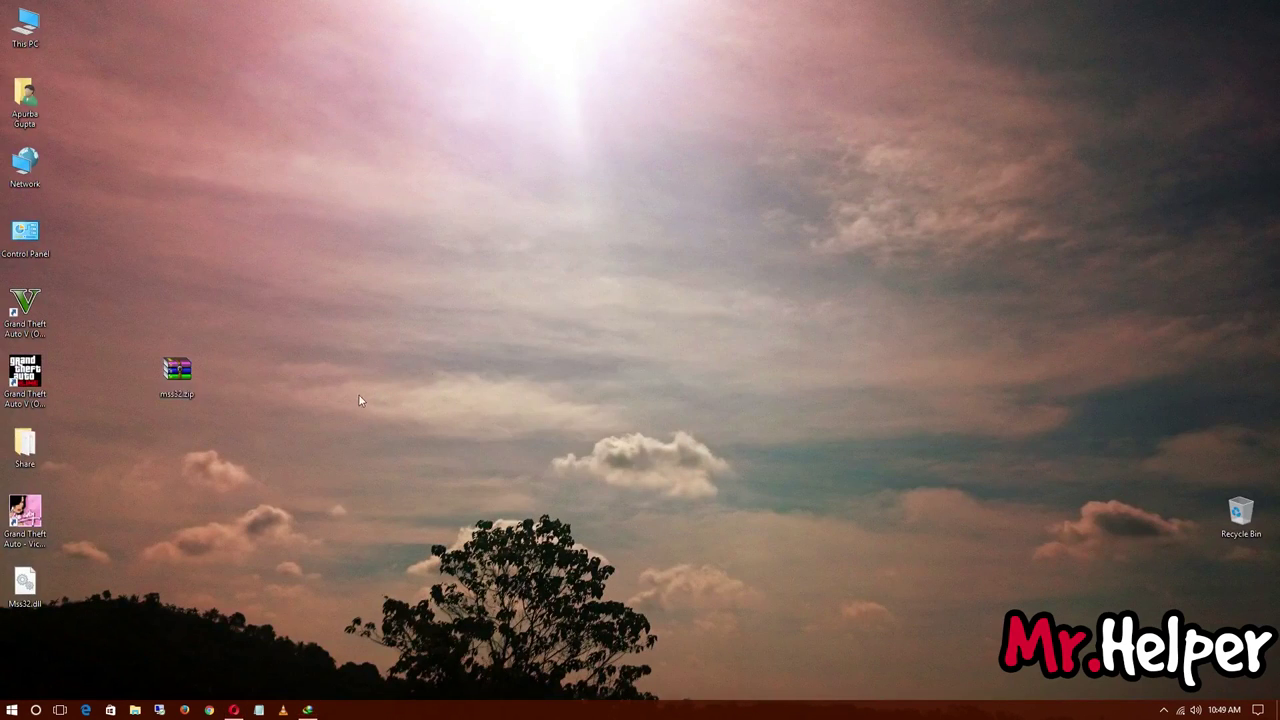
# - Replace the desktop copy of Mss32.dll with the one extracted from mss32.zip, permanently deleting the old file first
pyautogui.doubleClick(180, 378)
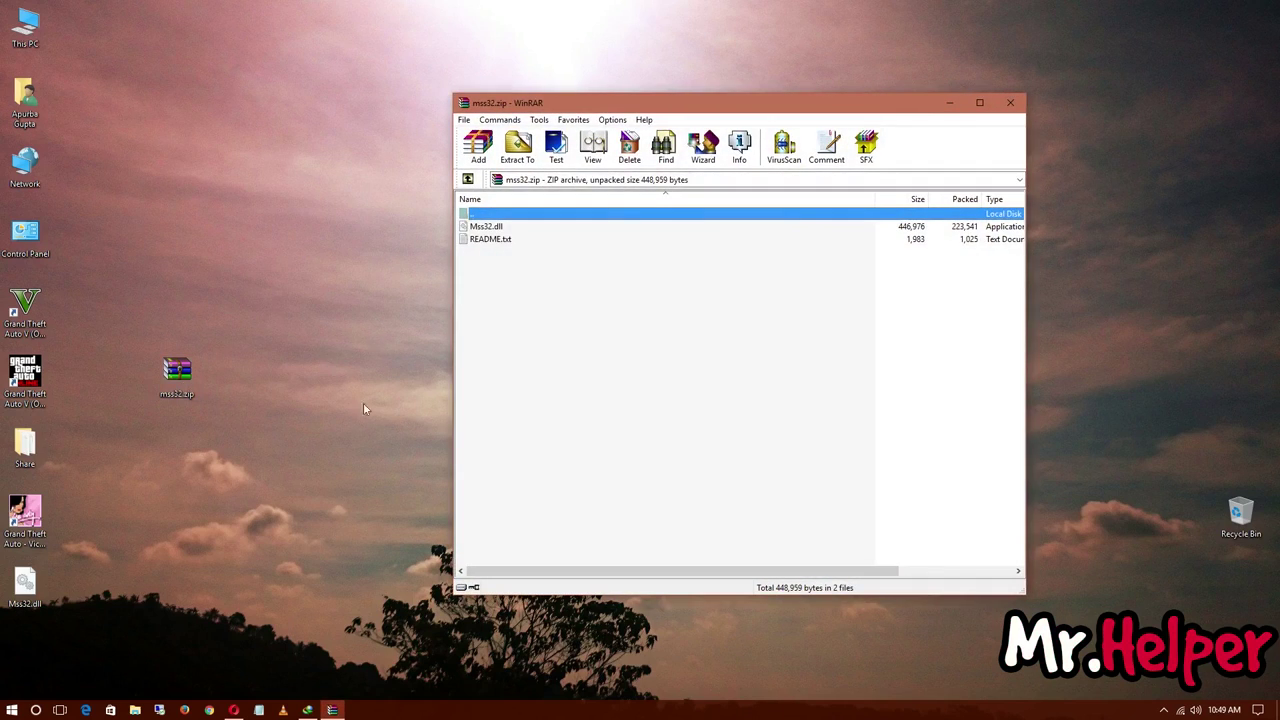
pyautogui.click(40, 600)
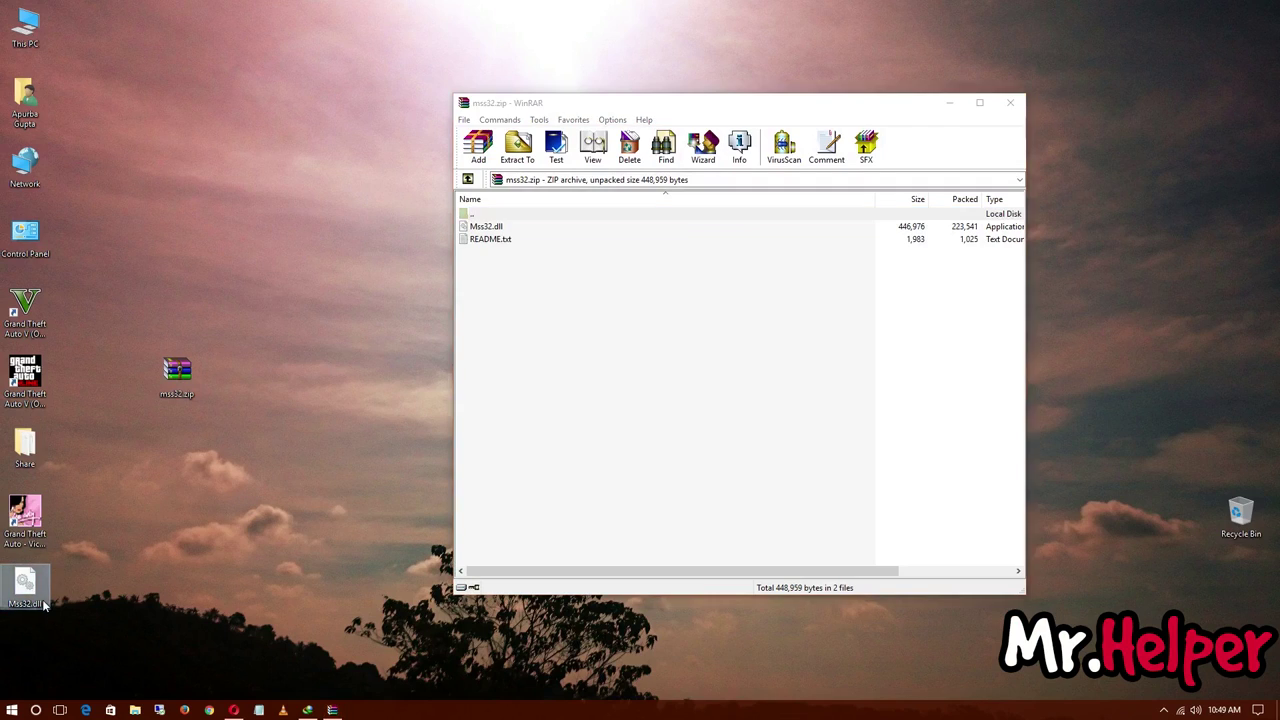
pyautogui.hotkey('shift', 'Delete')
pyautogui.press('Return')
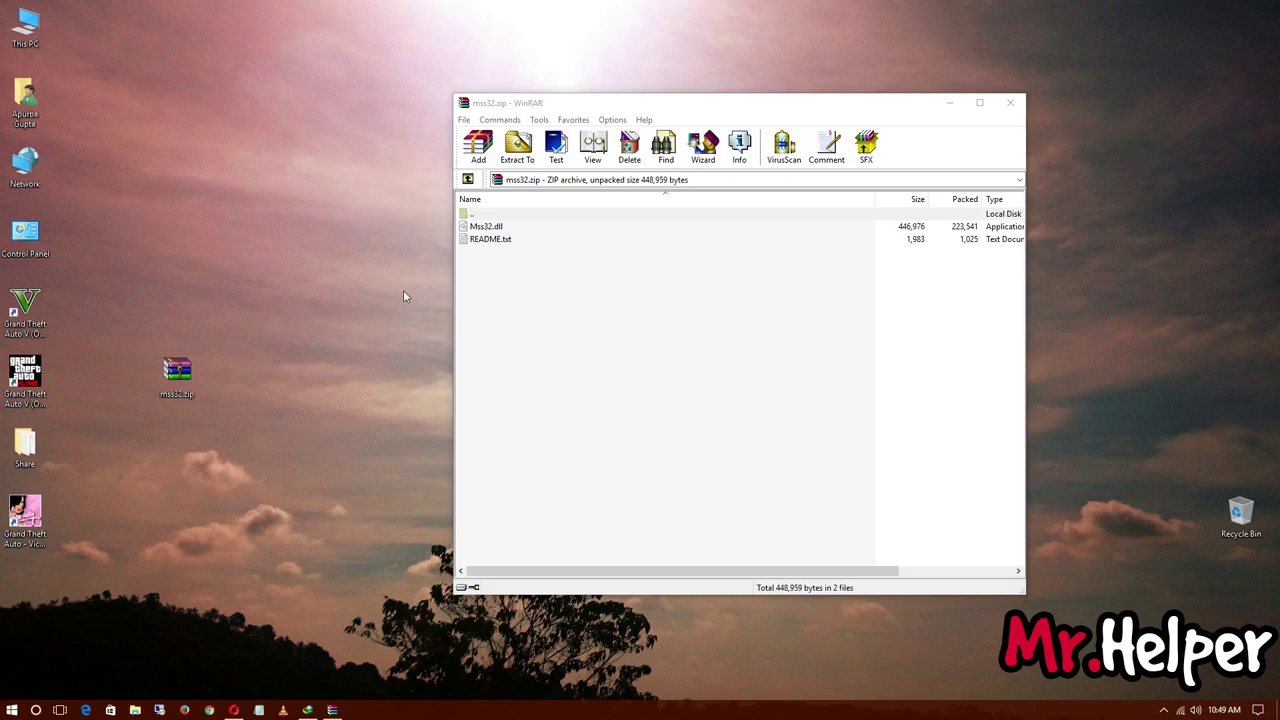
pyautogui.moveTo(476, 228); pyautogui.dragTo(29, 585)
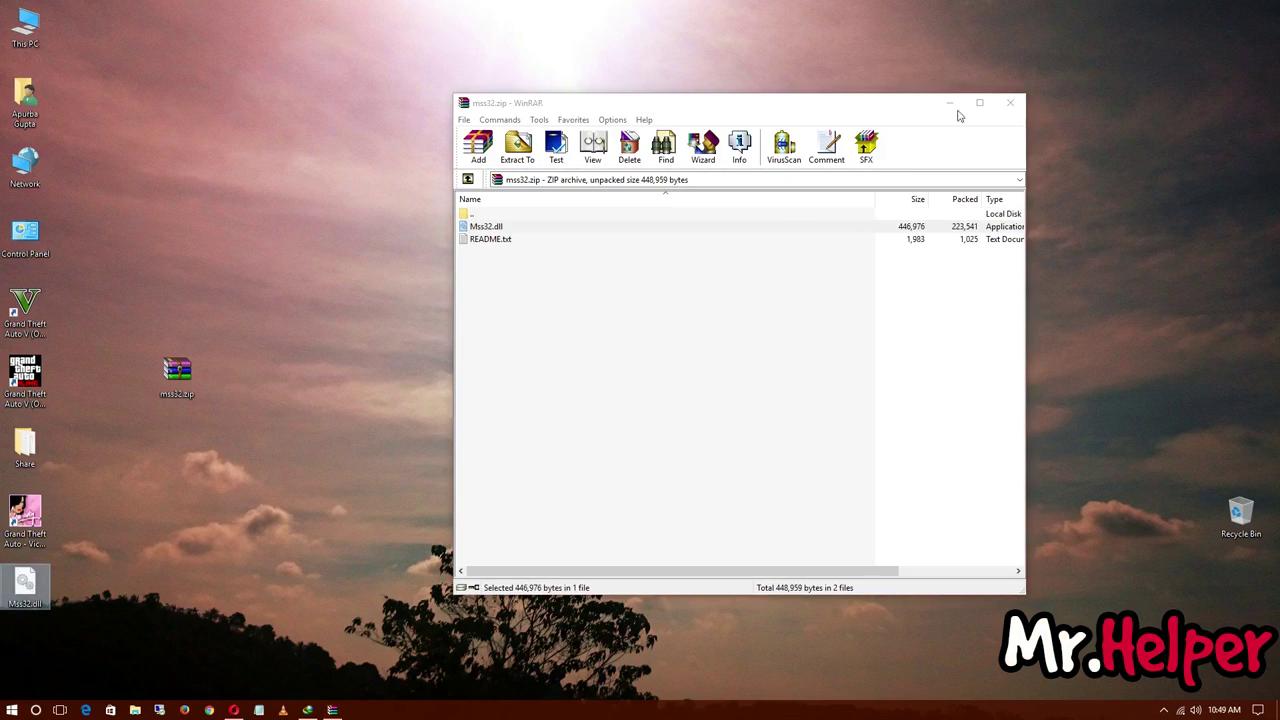
pyautogui.click(1010, 103)
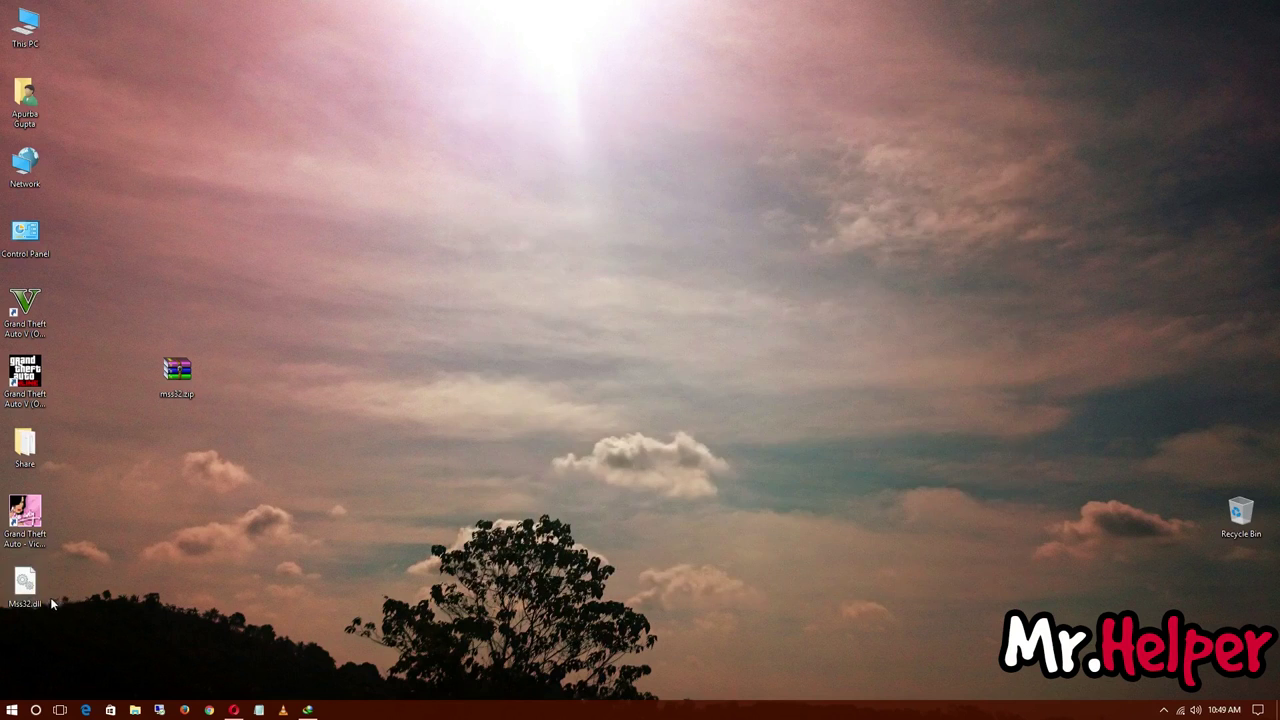
pyautogui.doubleClick(177, 372)
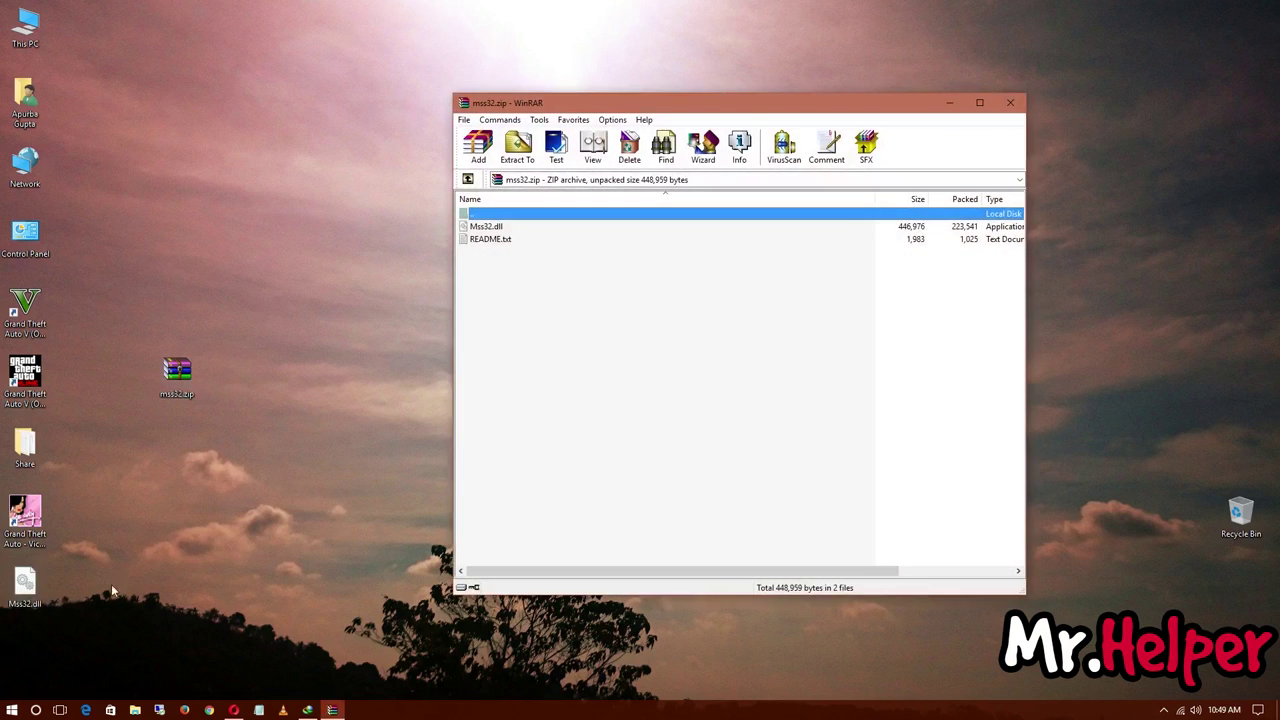
pyautogui.click(1005, 105)
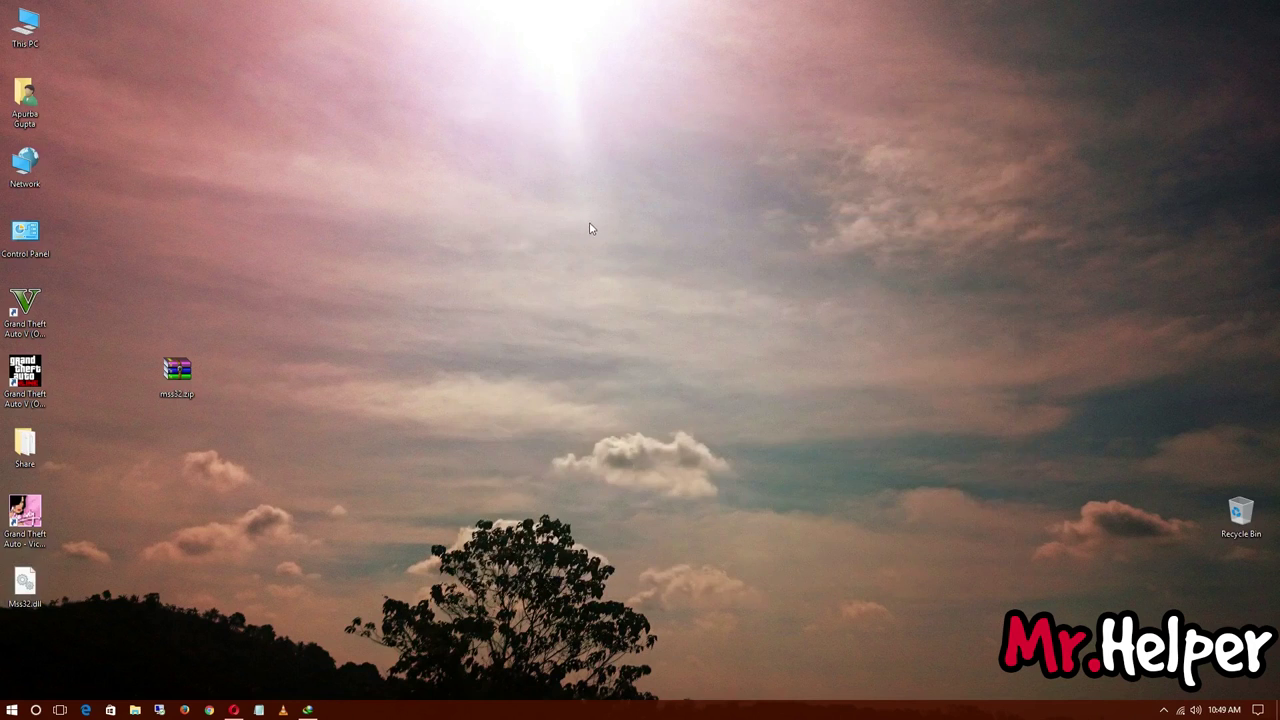
# - Open the System32 folder inside Windows on Local Disk (C:) in File Explorer
pyautogui.doubleClick(25, 28)
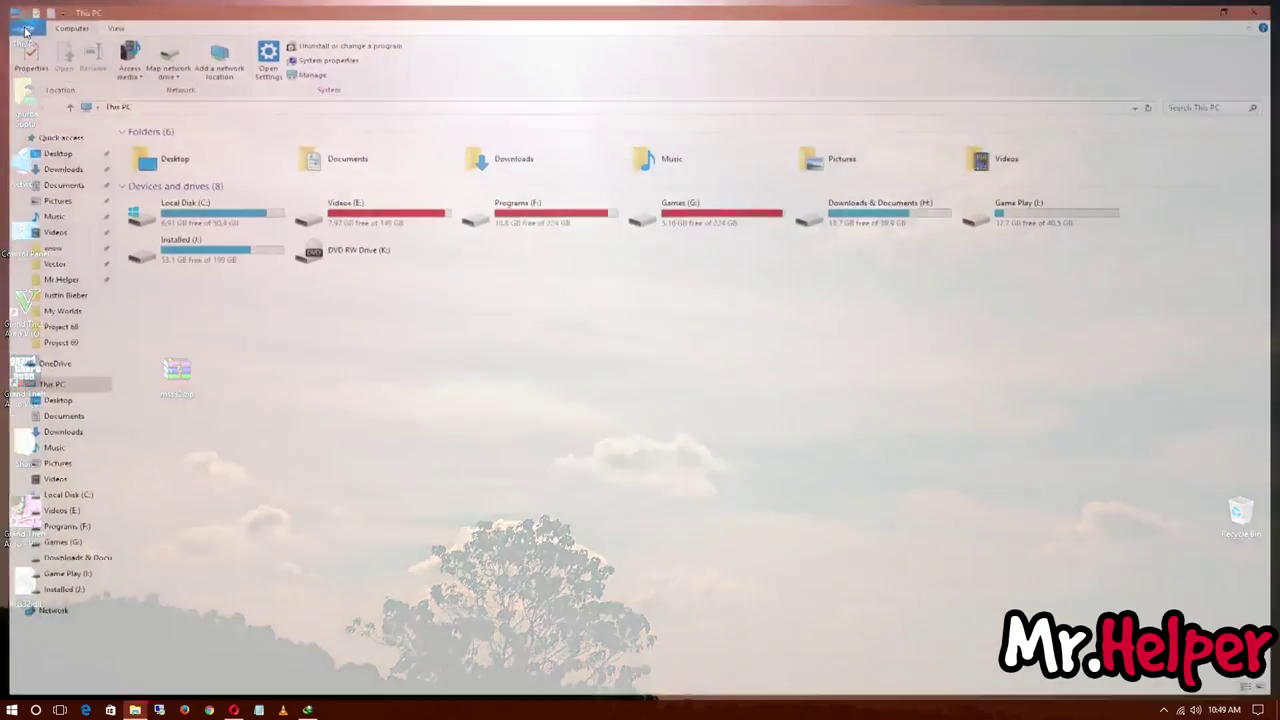
pyautogui.doubleClick(180, 207)
pyautogui.press('super+Down')
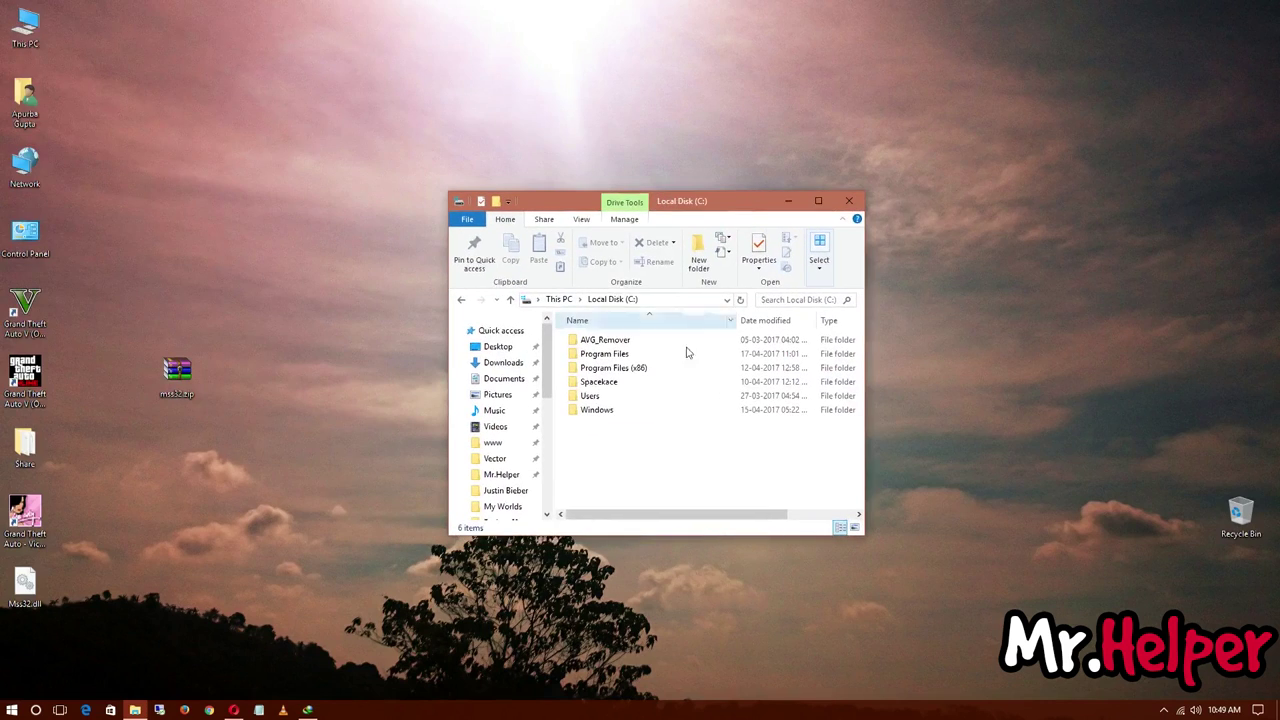
pyautogui.doubleClick(597, 410)
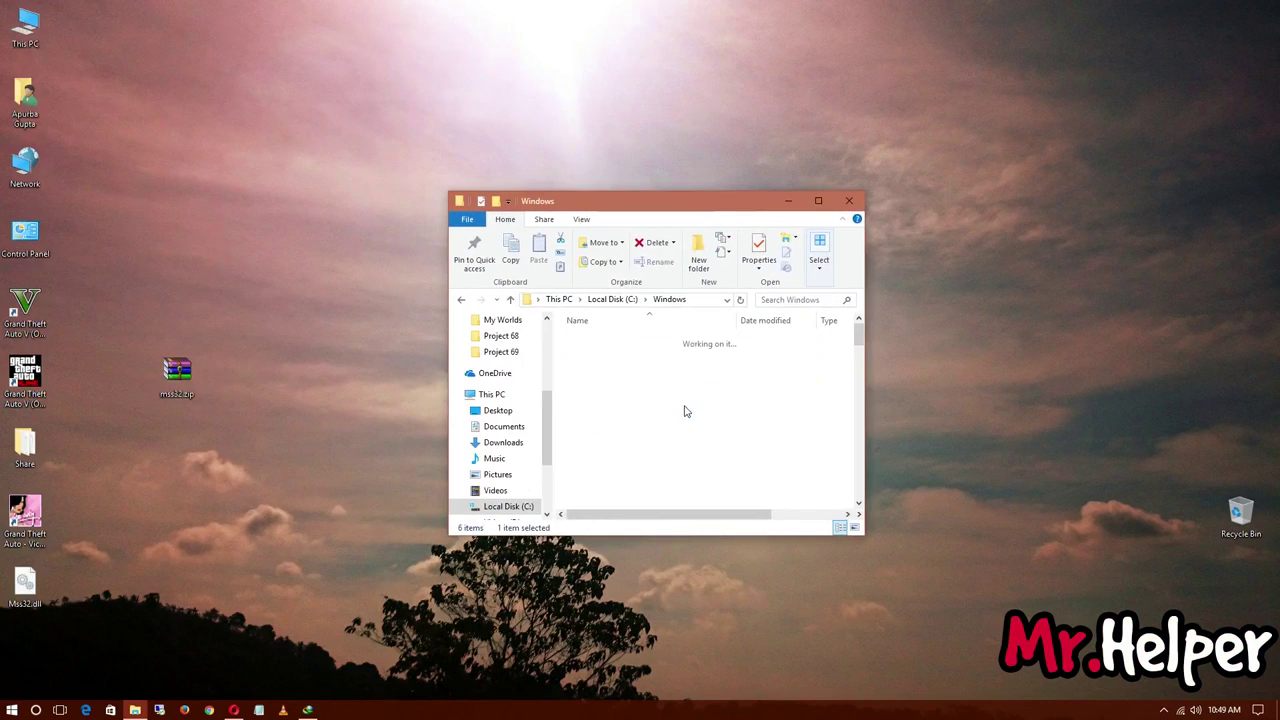
pyautogui.press('super+Up')
pyautogui.scroll(-8, 177, 508)
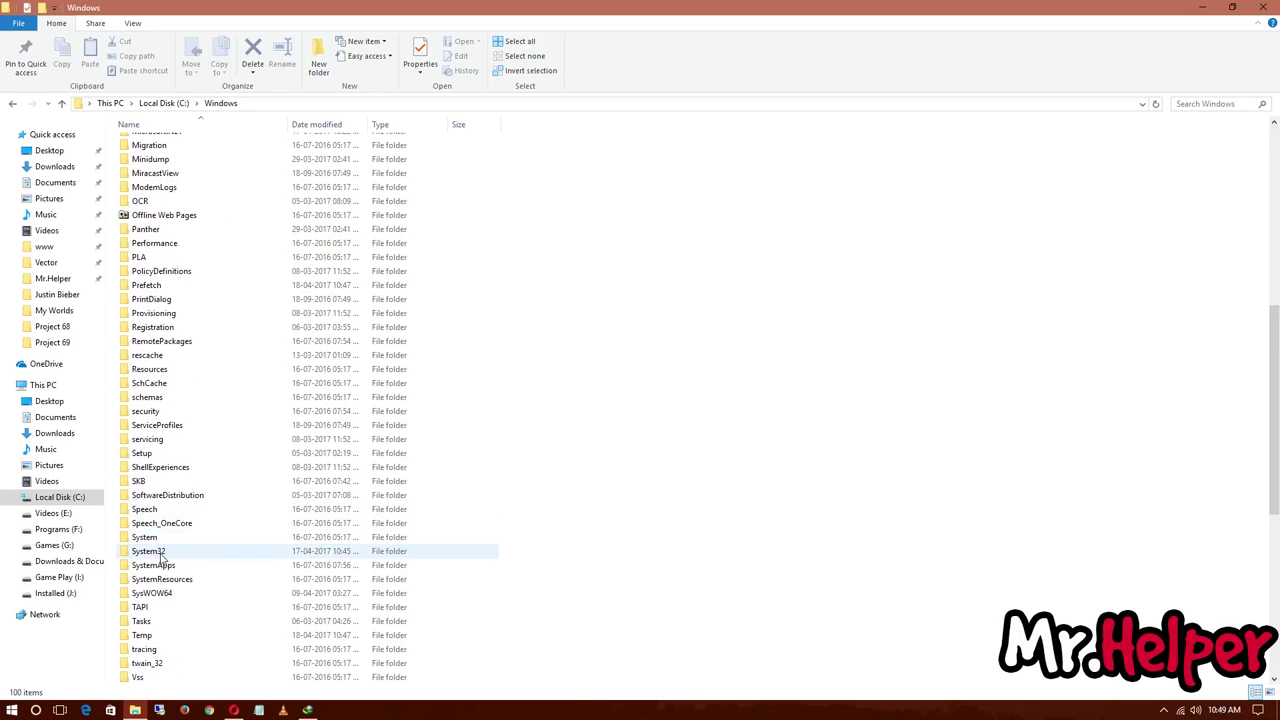
pyautogui.doubleClick(158, 553)
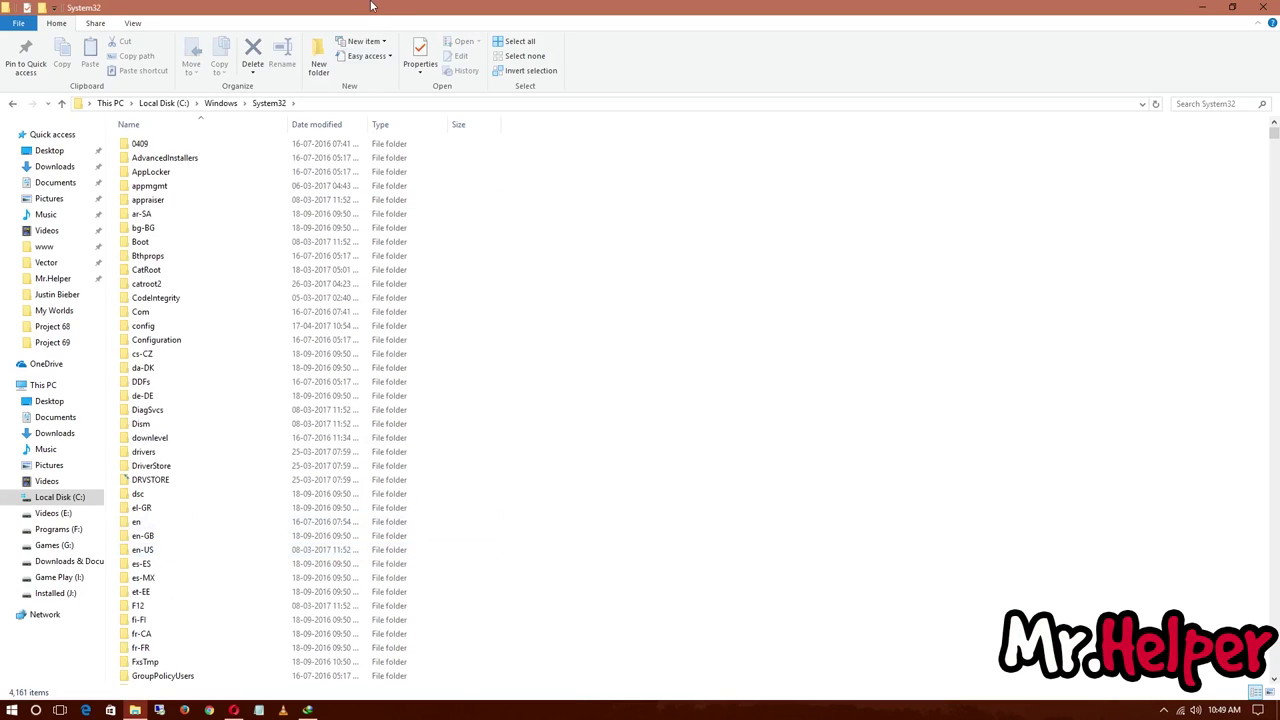
# - Copy Mss32.dll from the desktop into the System32 folder, granting administrator permission, and minimize the folder window
pyautogui.moveTo(370, 6); pyautogui.dragTo(628, 107)
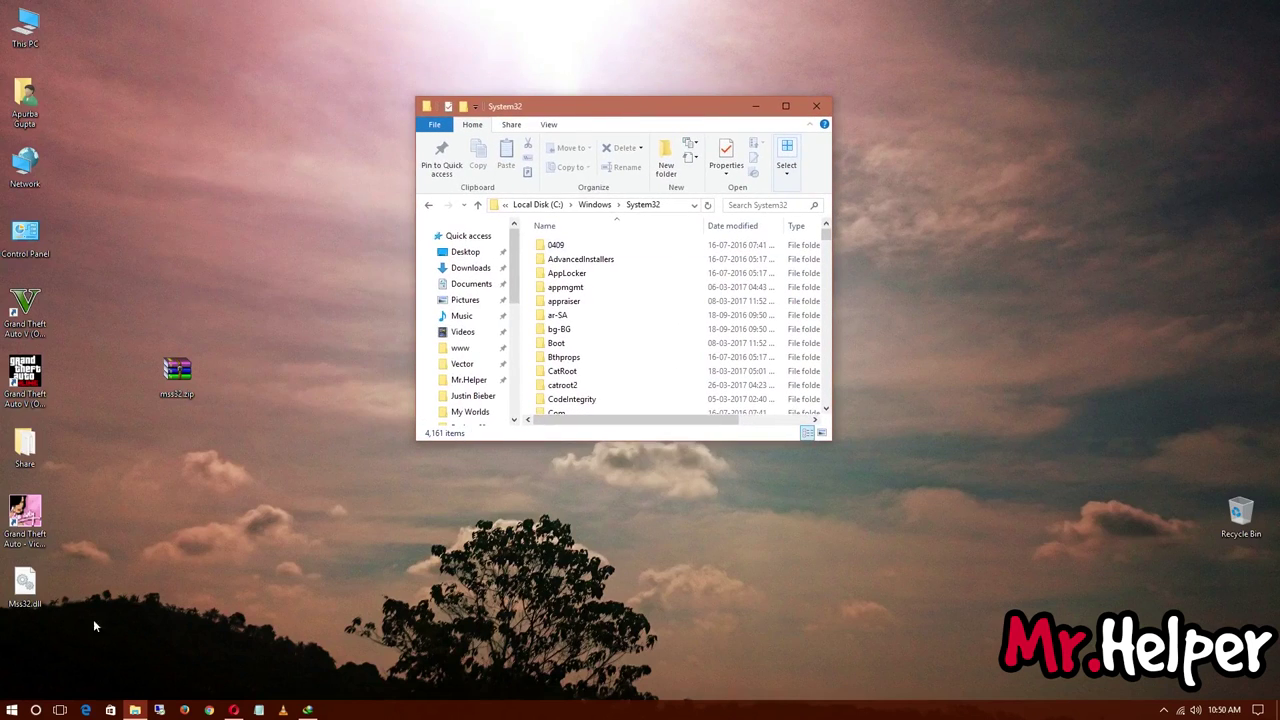
pyautogui.rightClick(10, 594)
pyautogui.click(25, 506)
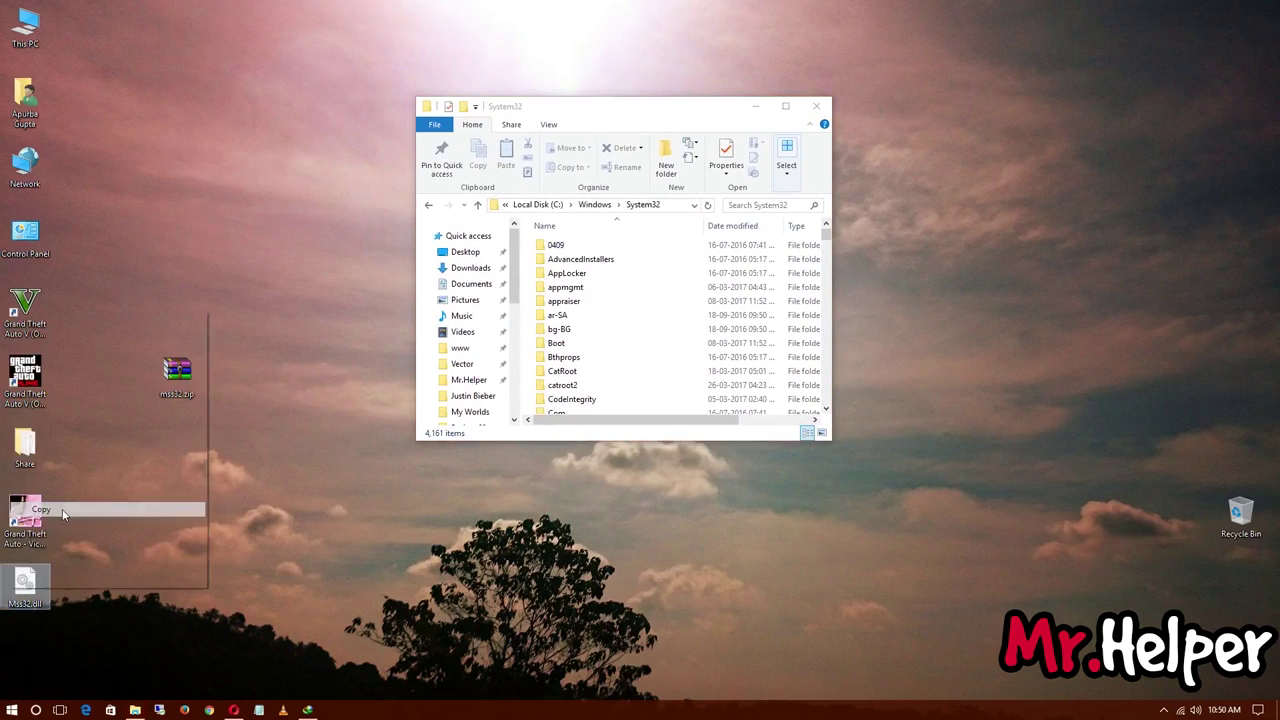
pyautogui.doubleClick(614, 114)
pyautogui.rightClick(810, 297)
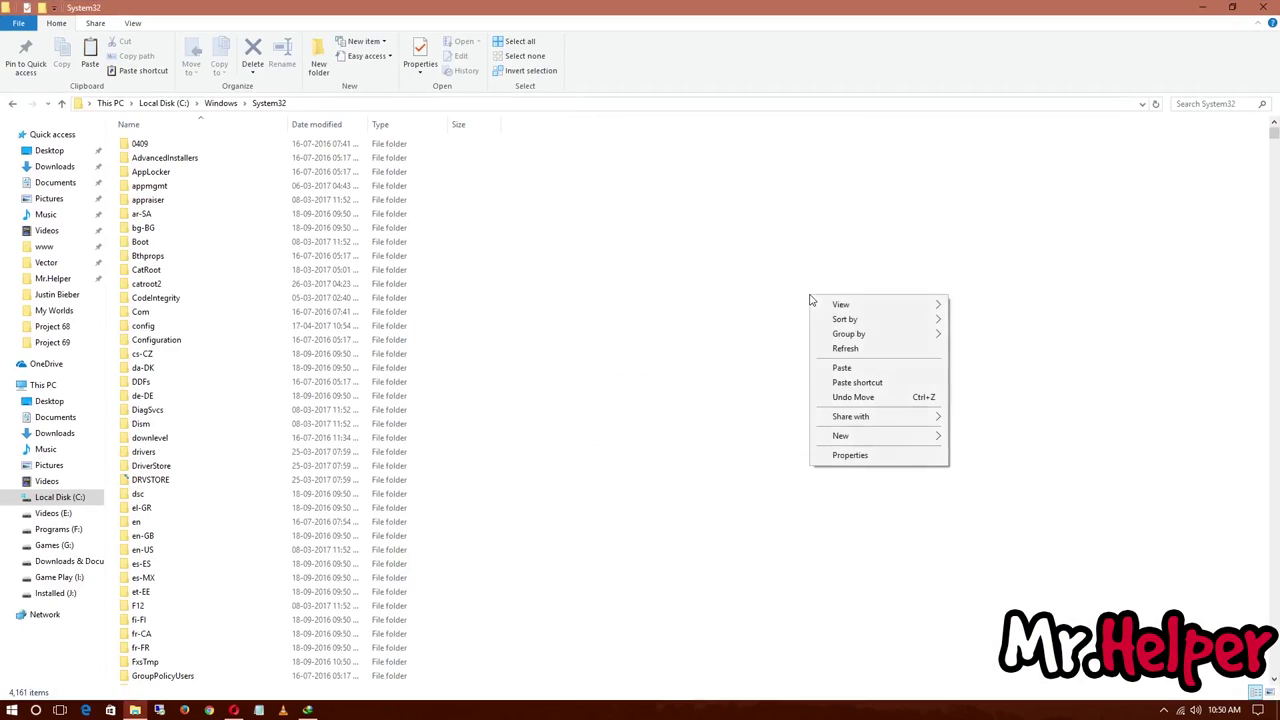
pyautogui.click(845, 369)
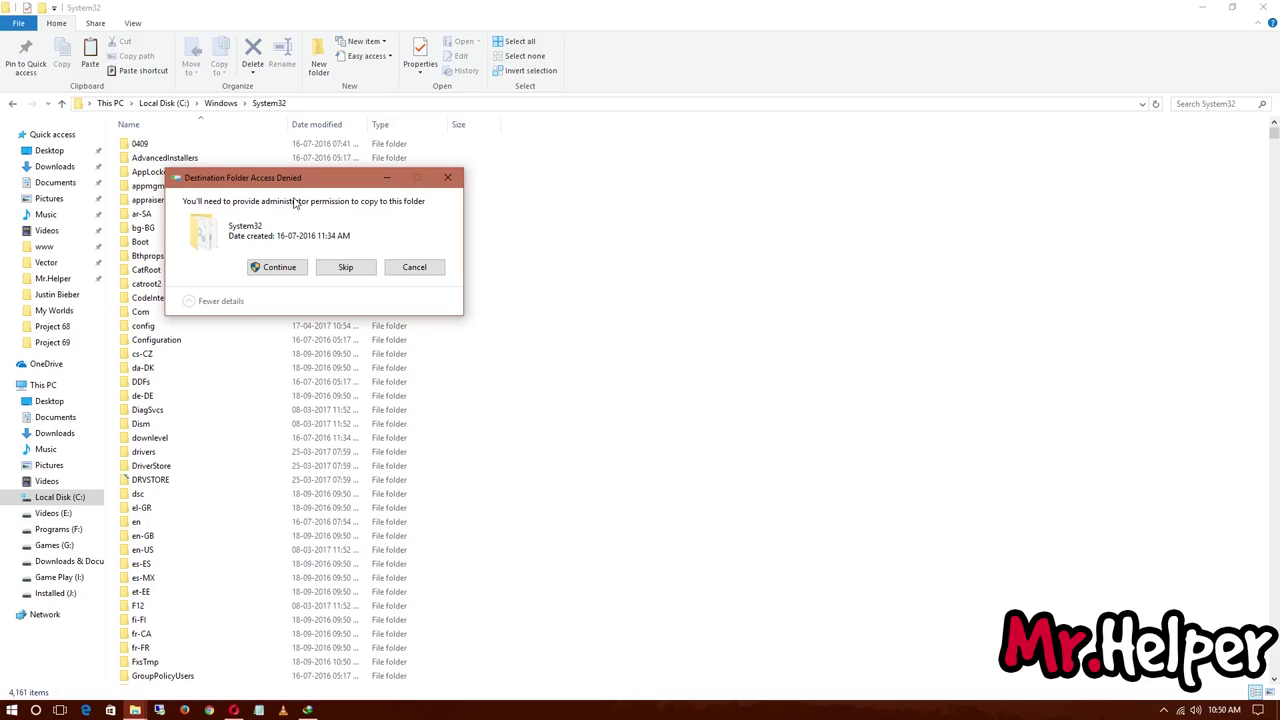
pyautogui.click(278, 267)
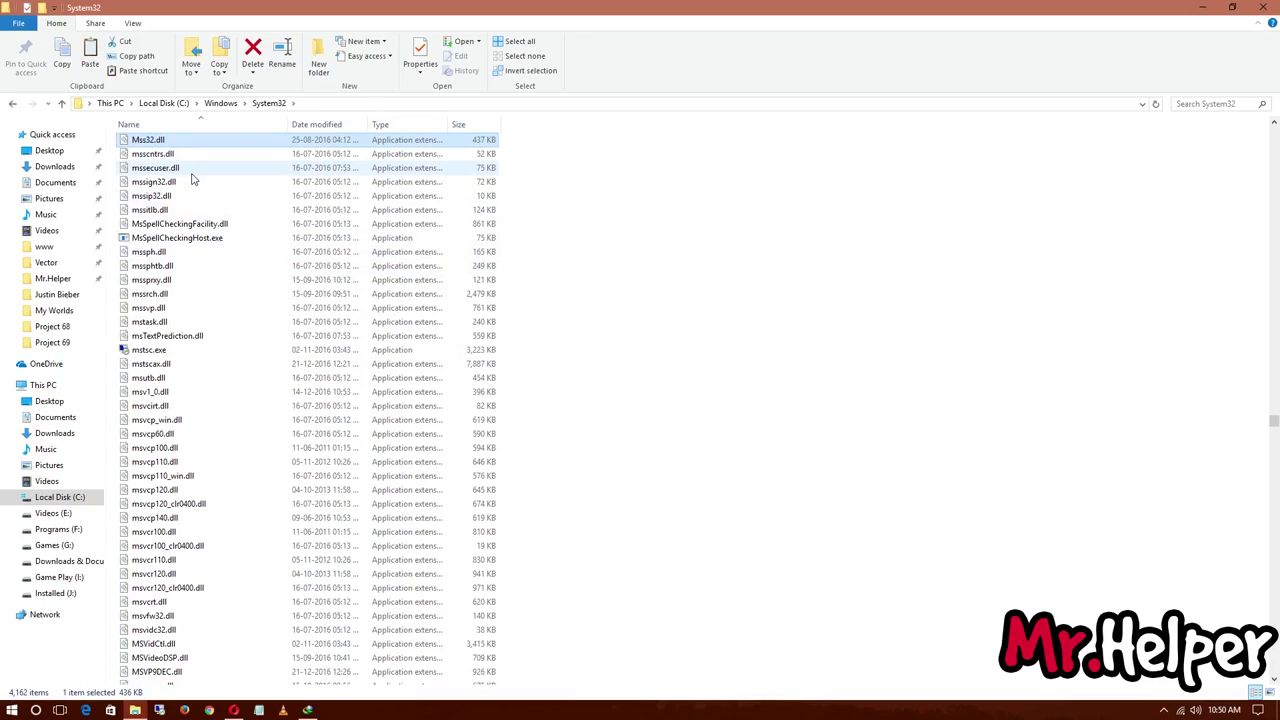
pyautogui.click(1200, 7)
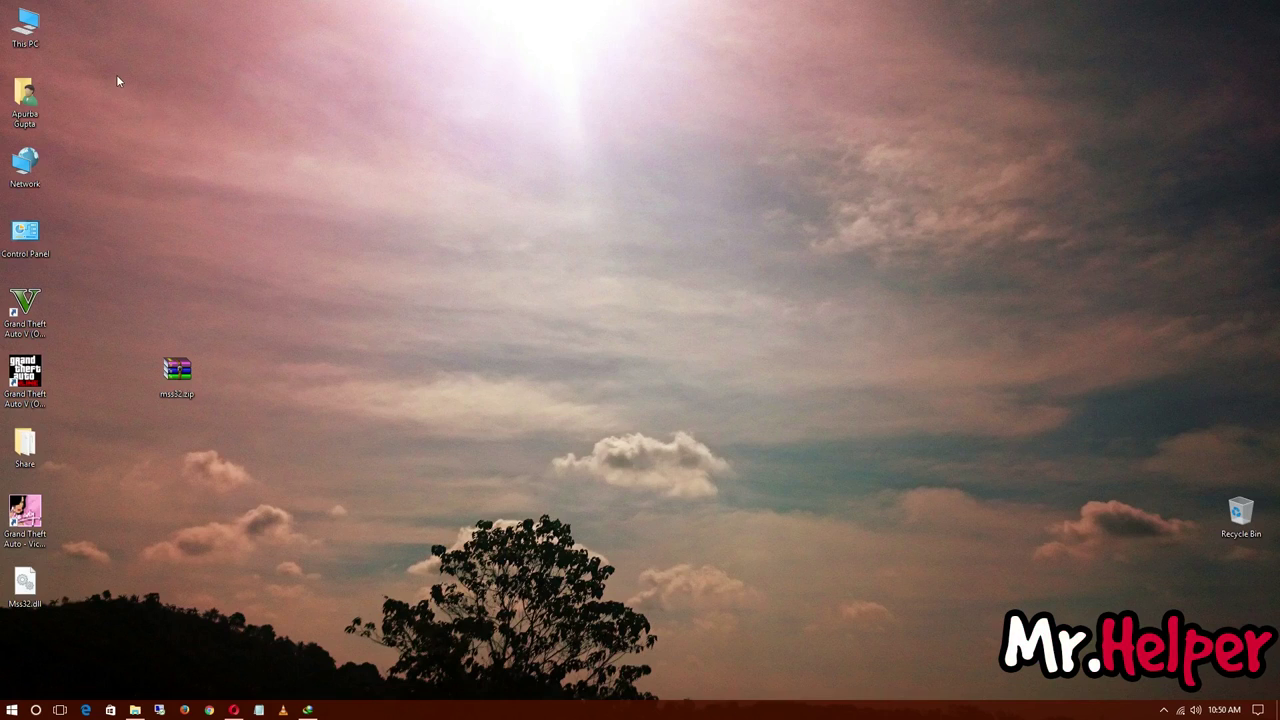
# - View This PC's system properties to check the system type, then close the System window
pyautogui.doubleClick(32, 37)
pyautogui.doubleClick(645, 130)
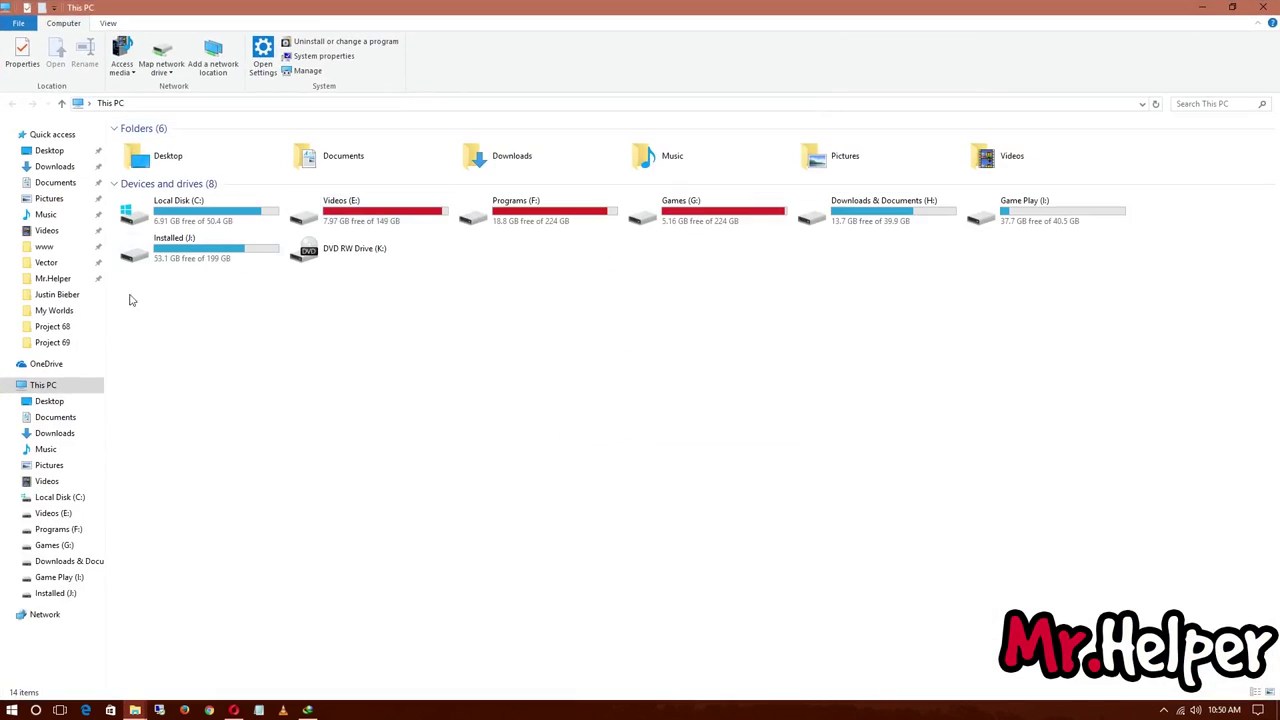
pyautogui.rightClick(50, 388)
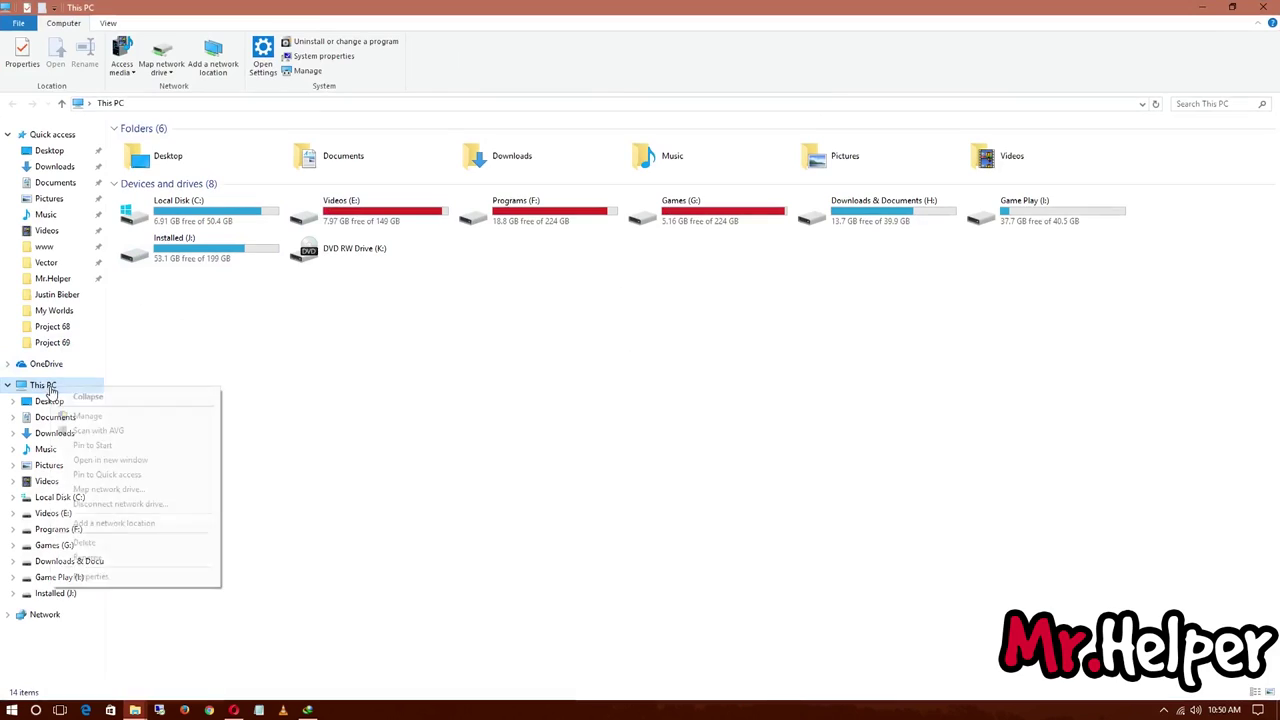
pyautogui.click(90, 577)
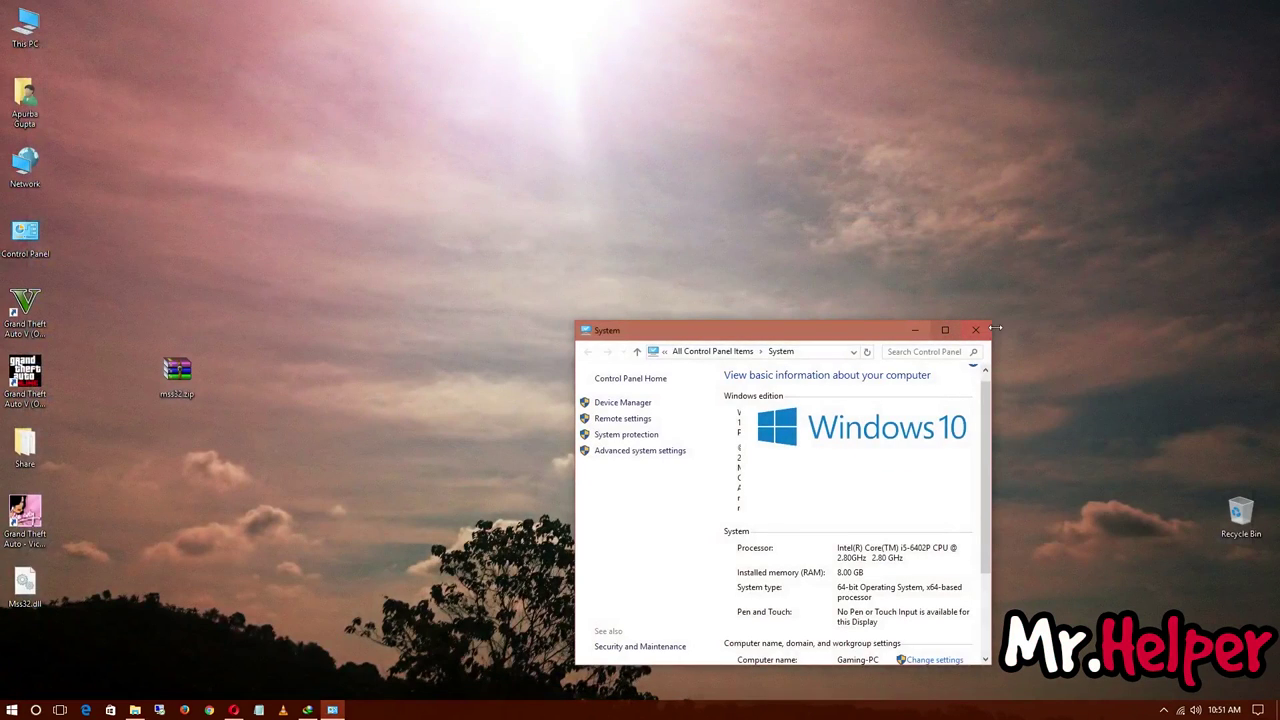
pyautogui.click(985, 331)
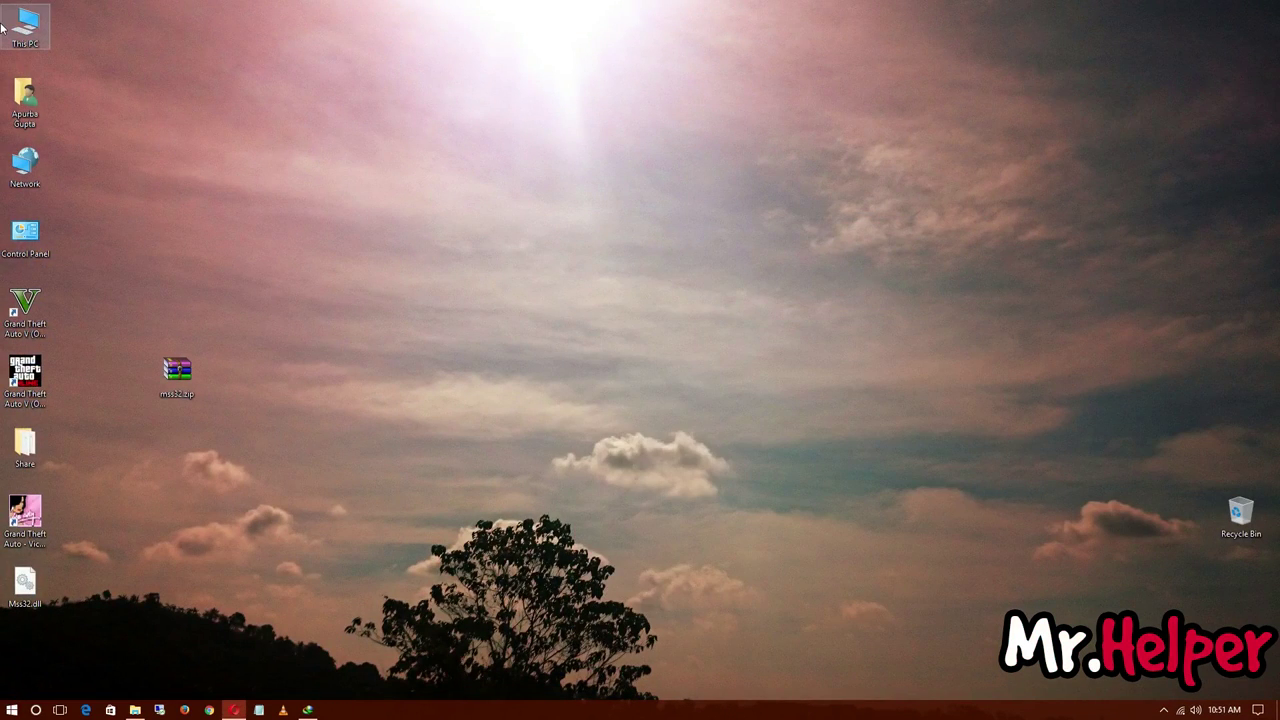
# - Open the SysWOW64 folder inside Windows on Local Disk (C:), with the folder window reduced so the desktop files stay reachable
pyautogui.doubleClick(4, 28)
pyautogui.doubleClick(177, 214)
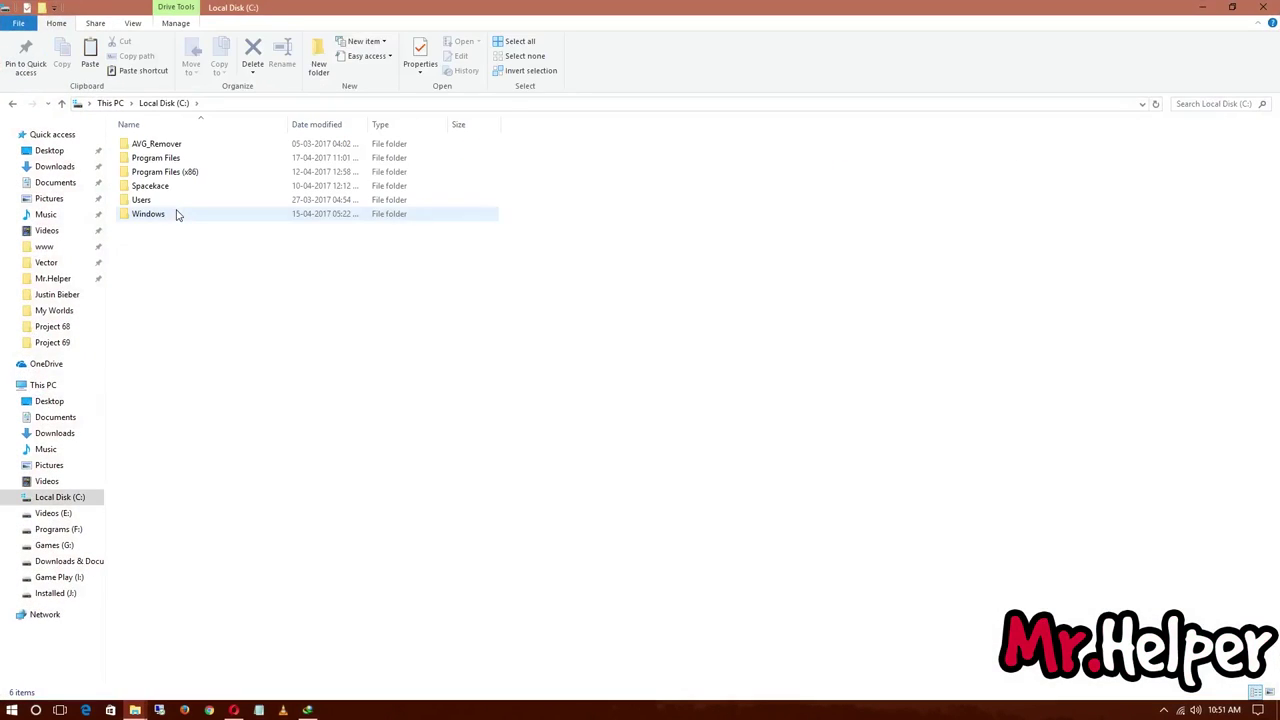
pyautogui.doubleClick(177, 214)
pyautogui.scroll(-20, 232, 371)
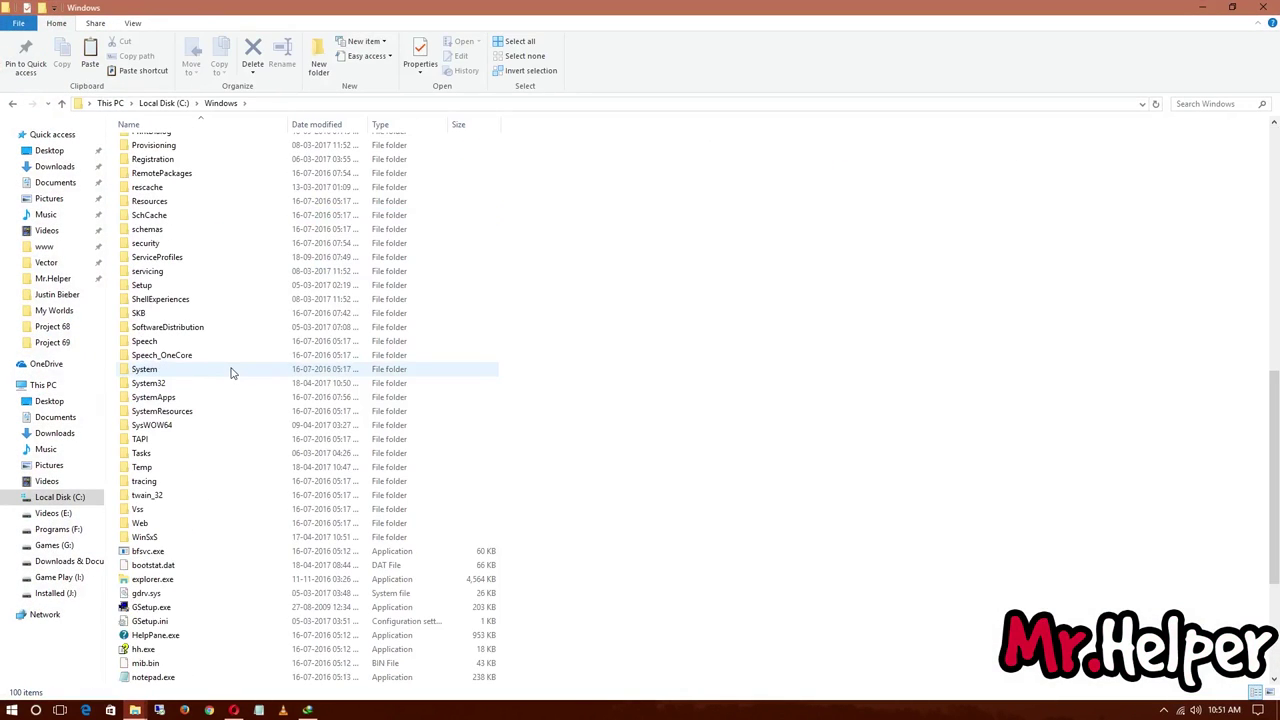
pyautogui.press('super+Down')
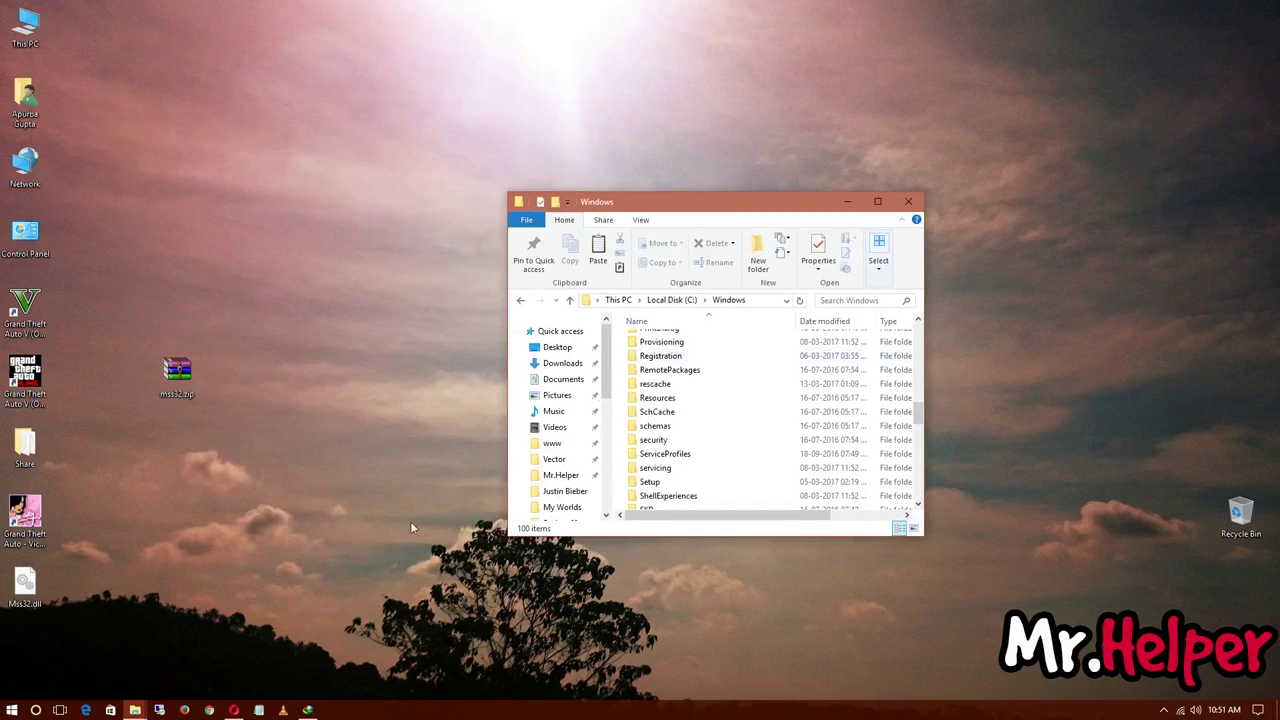
pyautogui.scroll(-1, 565, 440)
pyautogui.scroll(-3, 777, 449)
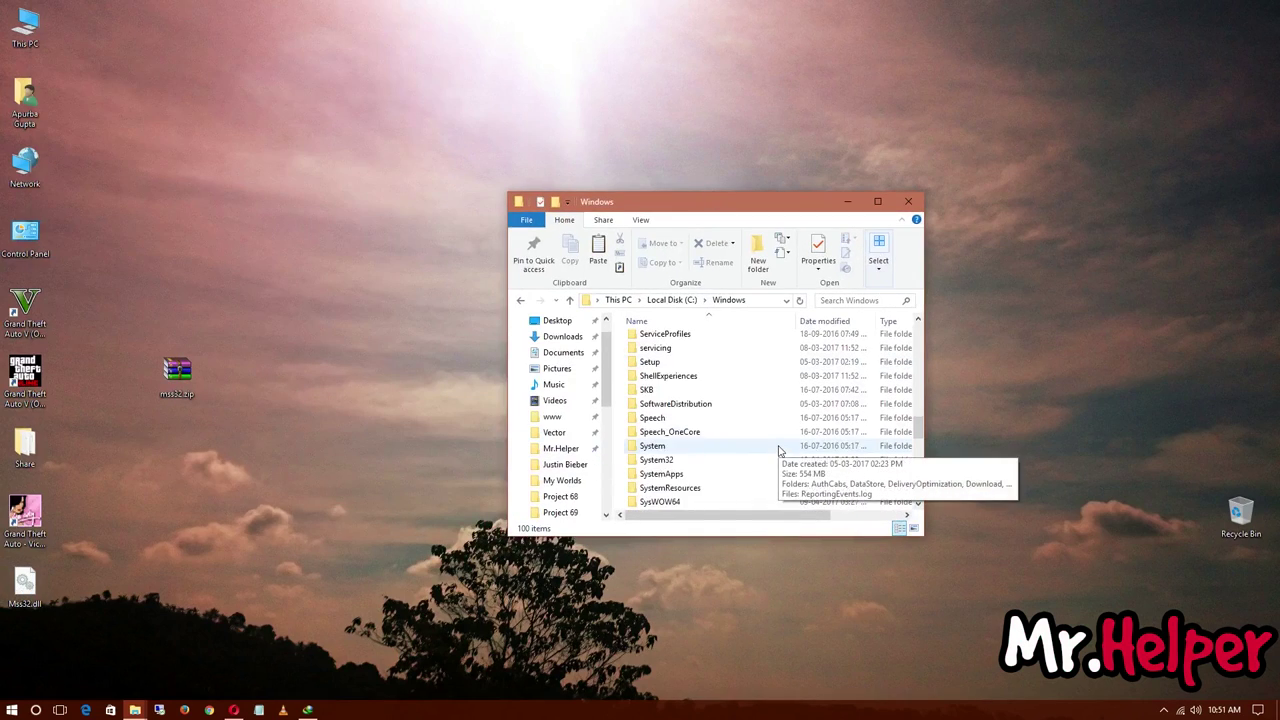
pyautogui.scroll(-1, 777, 449)
pyautogui.click(720, 461)
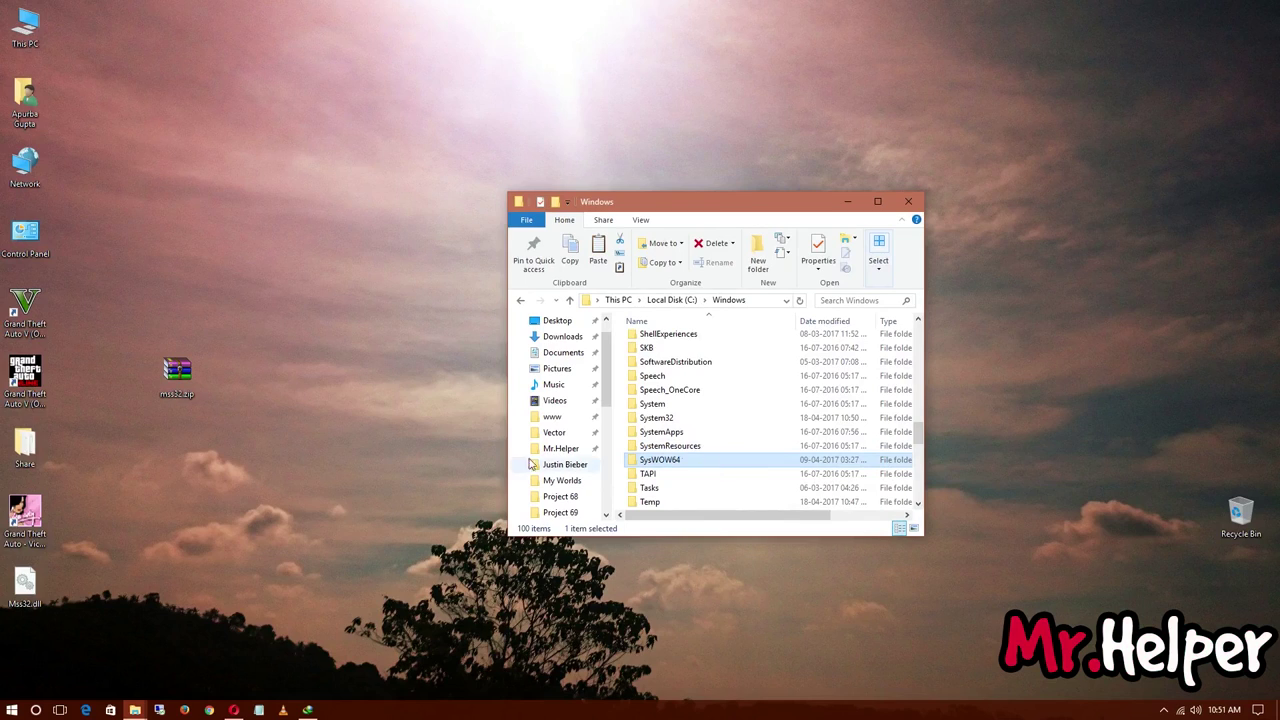
pyautogui.doubleClick(680, 462)
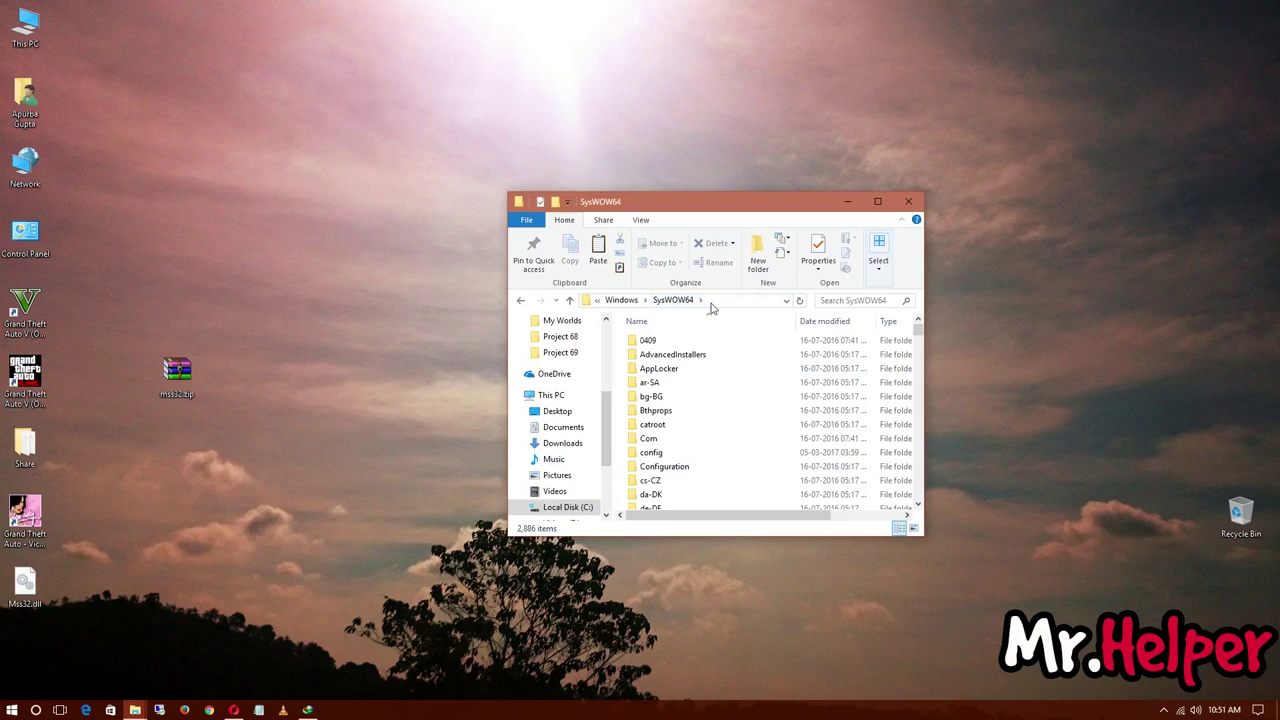
# - Copy Mss32.dll from the desktop into the SysWOW64 folder, granting administrator permission, and minimize the folder window
pyautogui.rightClick(28, 592)
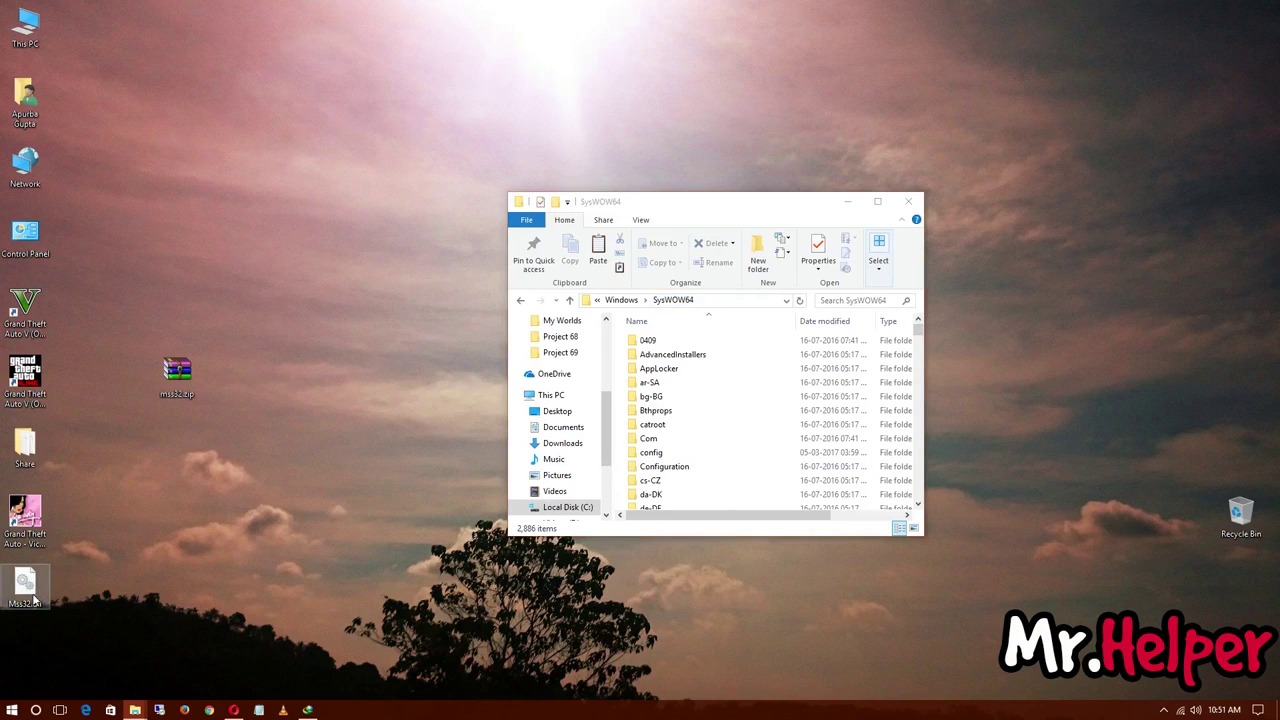
pyautogui.click(93, 513)
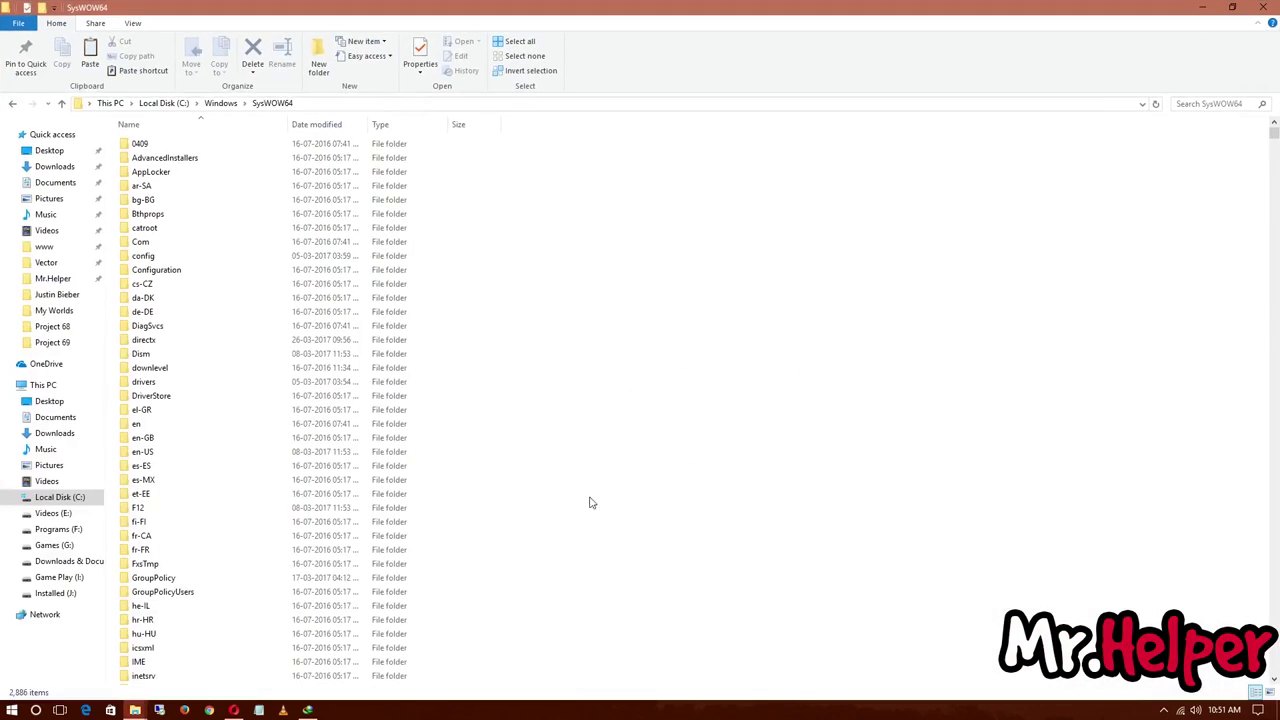
pyautogui.rightClick(553, 520)
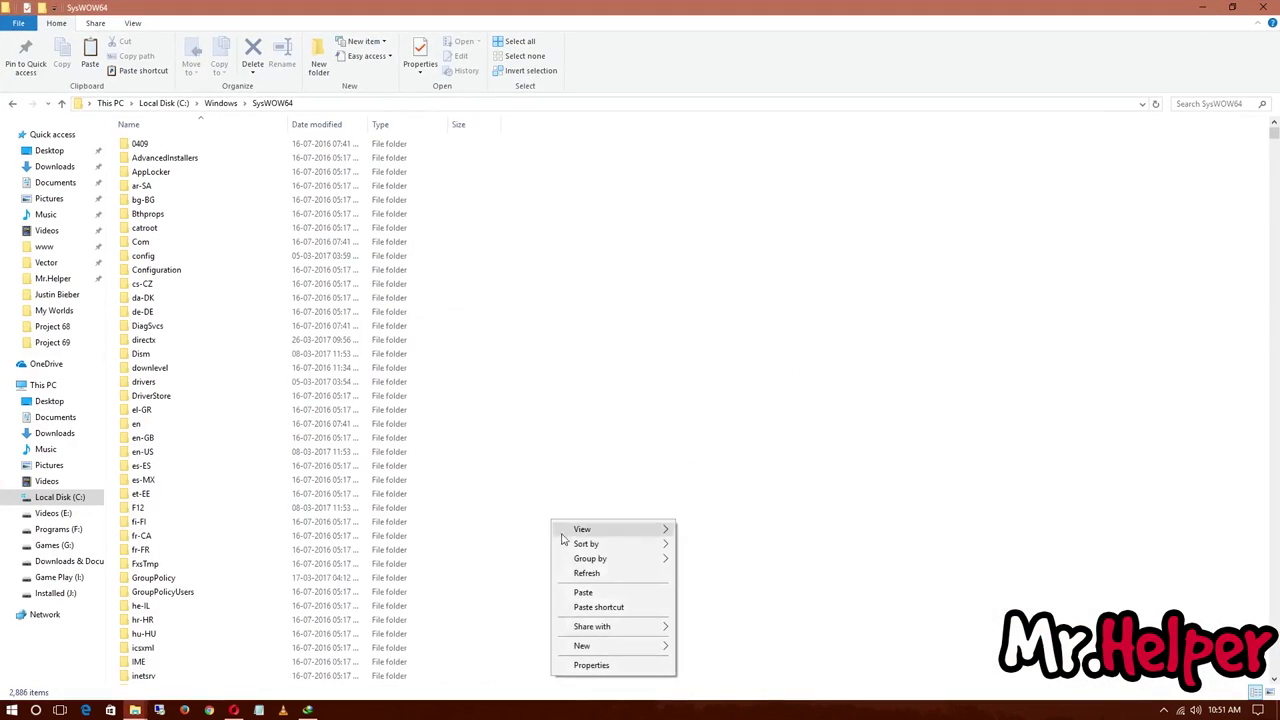
pyautogui.click(606, 592)
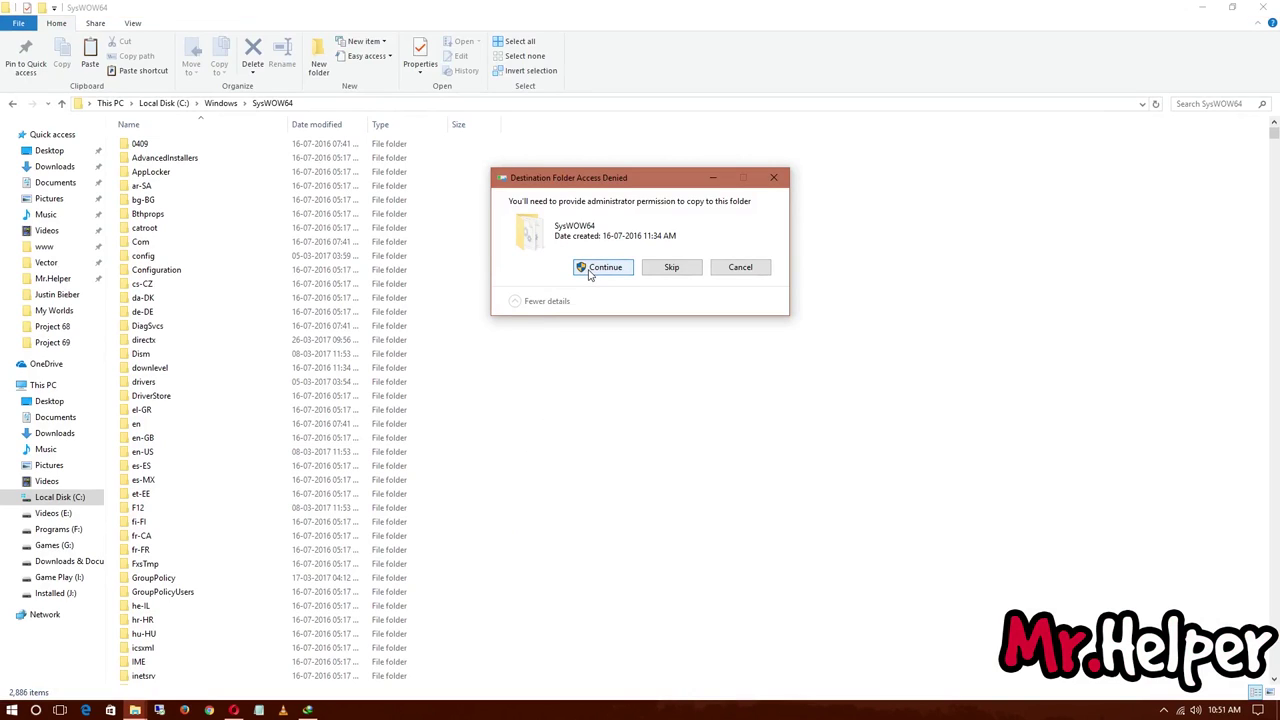
pyautogui.click(603, 267)
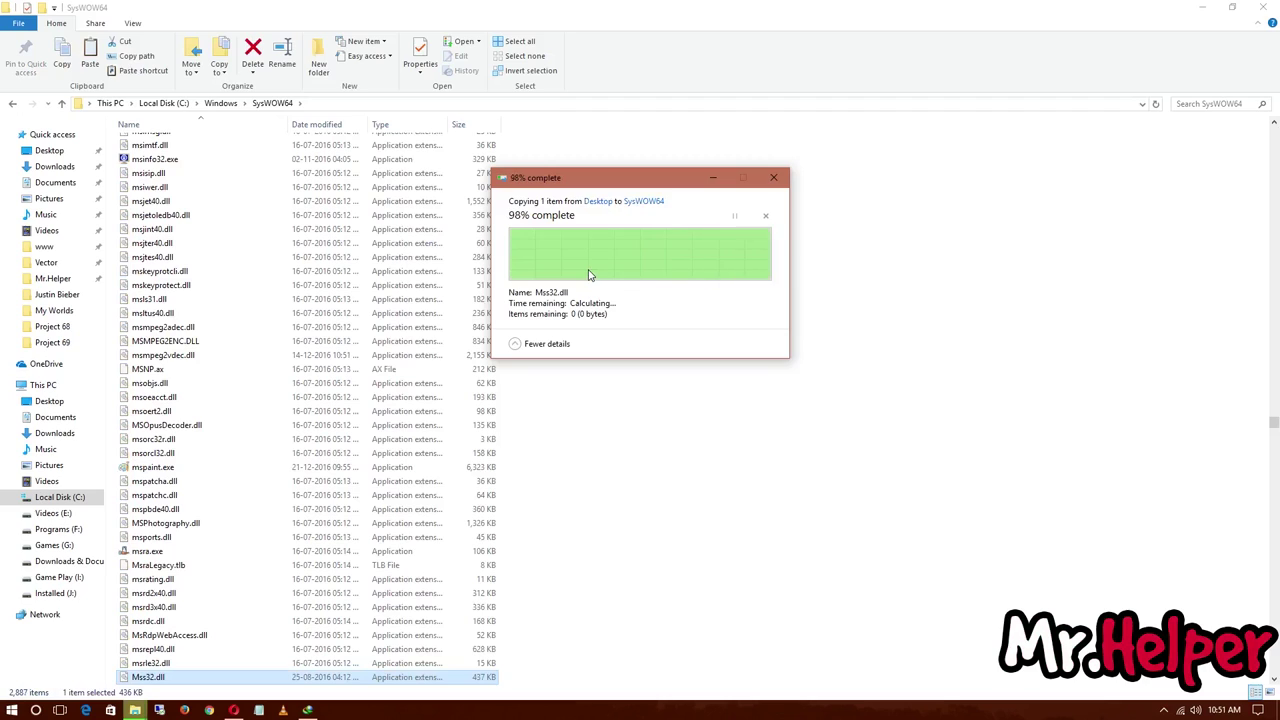
pyautogui.click(1202, 10)
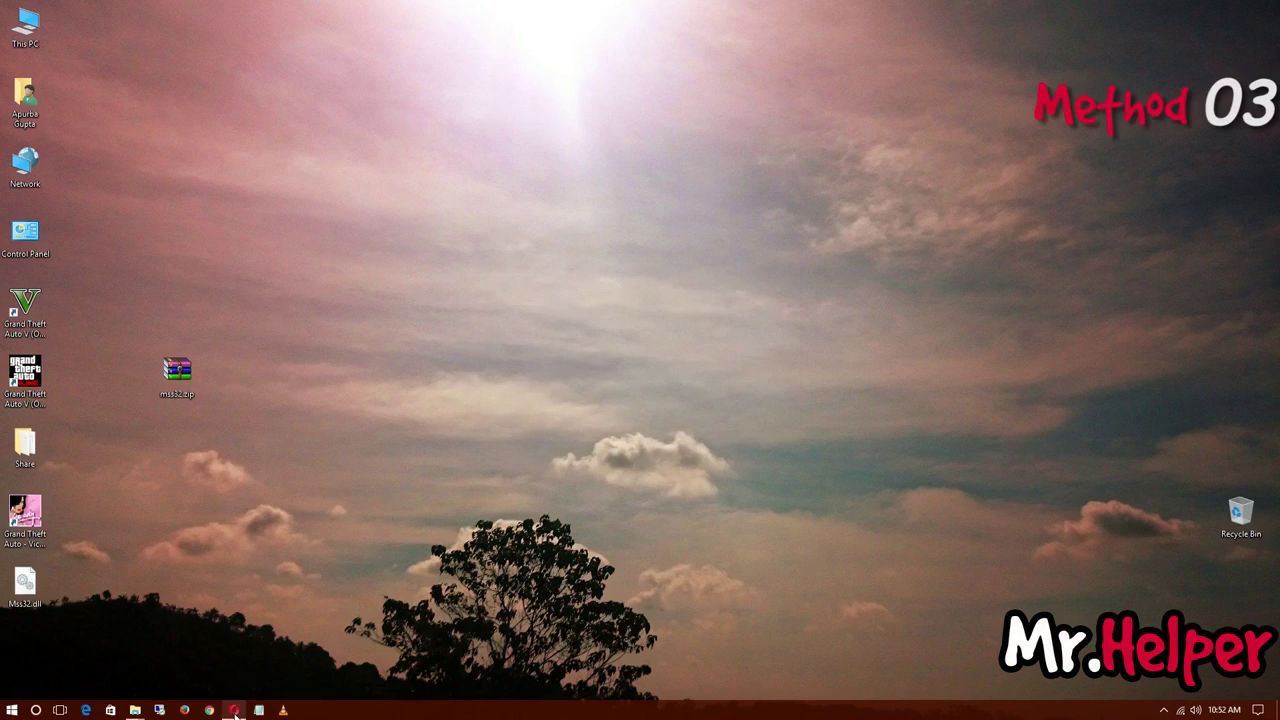
# - Switch to Opera, search the web for "directx web" and open Microsoft's DirectX End-User Runtime Web Installer page
pyautogui.click(233, 710)
pyautogui.click(279, 31)
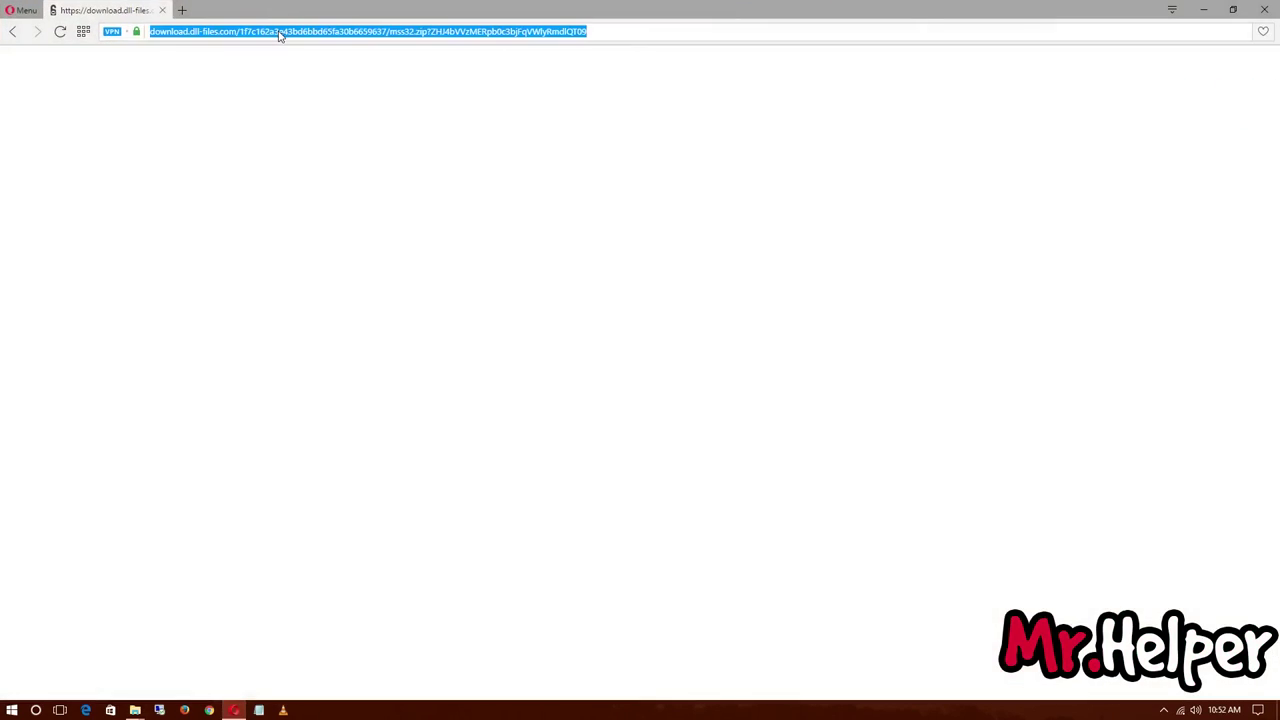
pyautogui.write('direct')
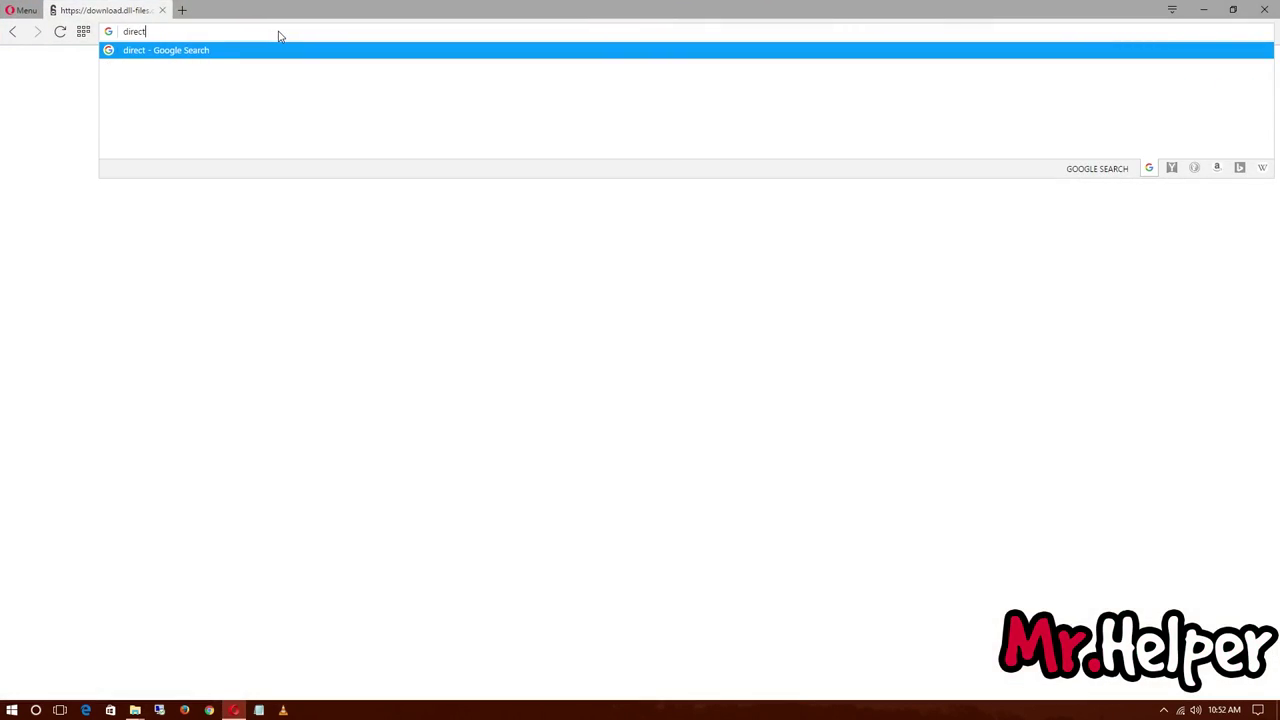
pyautogui.write('x web')
pyautogui.press('Return')
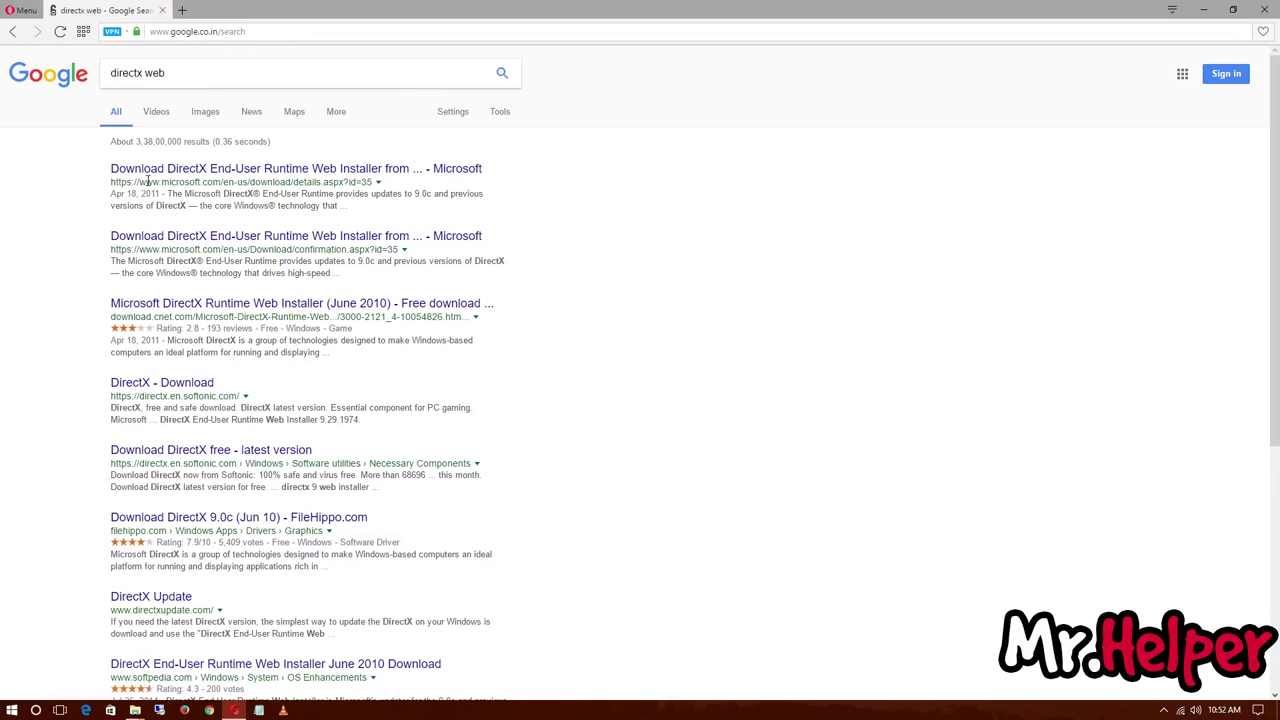
pyautogui.click(240, 170)
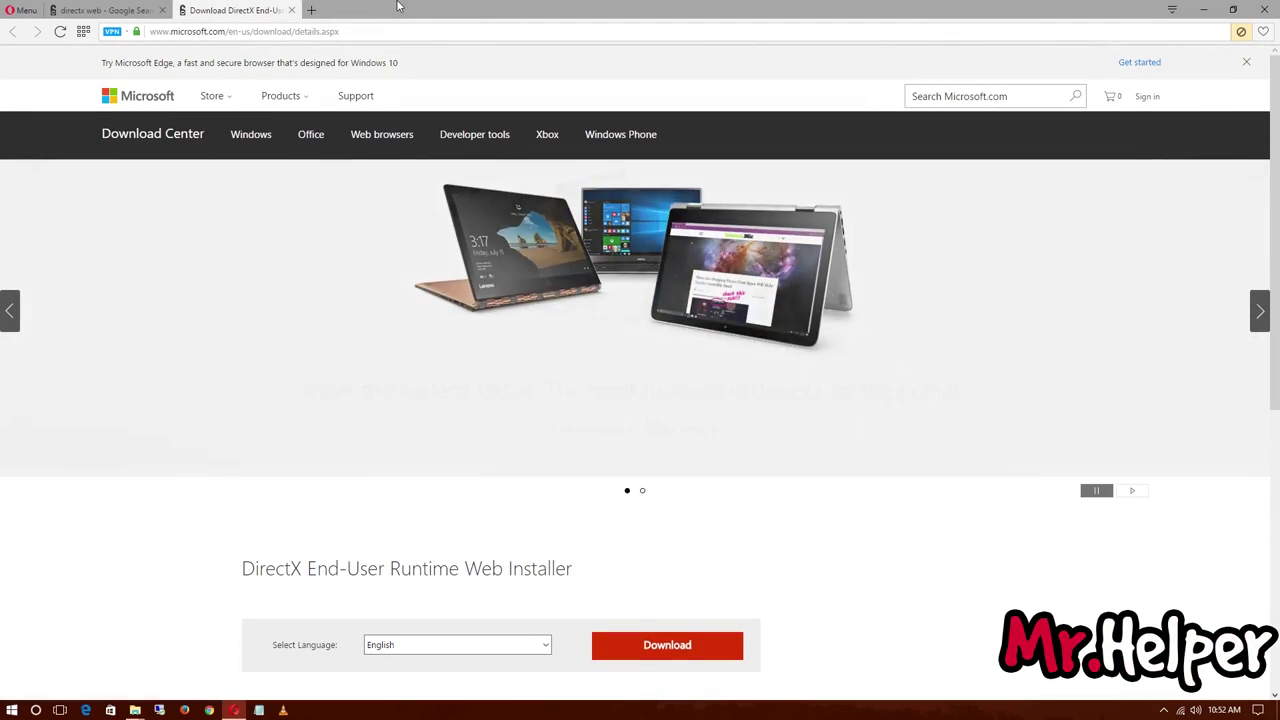
# - Download the English DirectX web installer, dxwebsetup.exe, without the recommended MSN homepage and Bing search extra
pyautogui.scroll(-3, 245, 529)
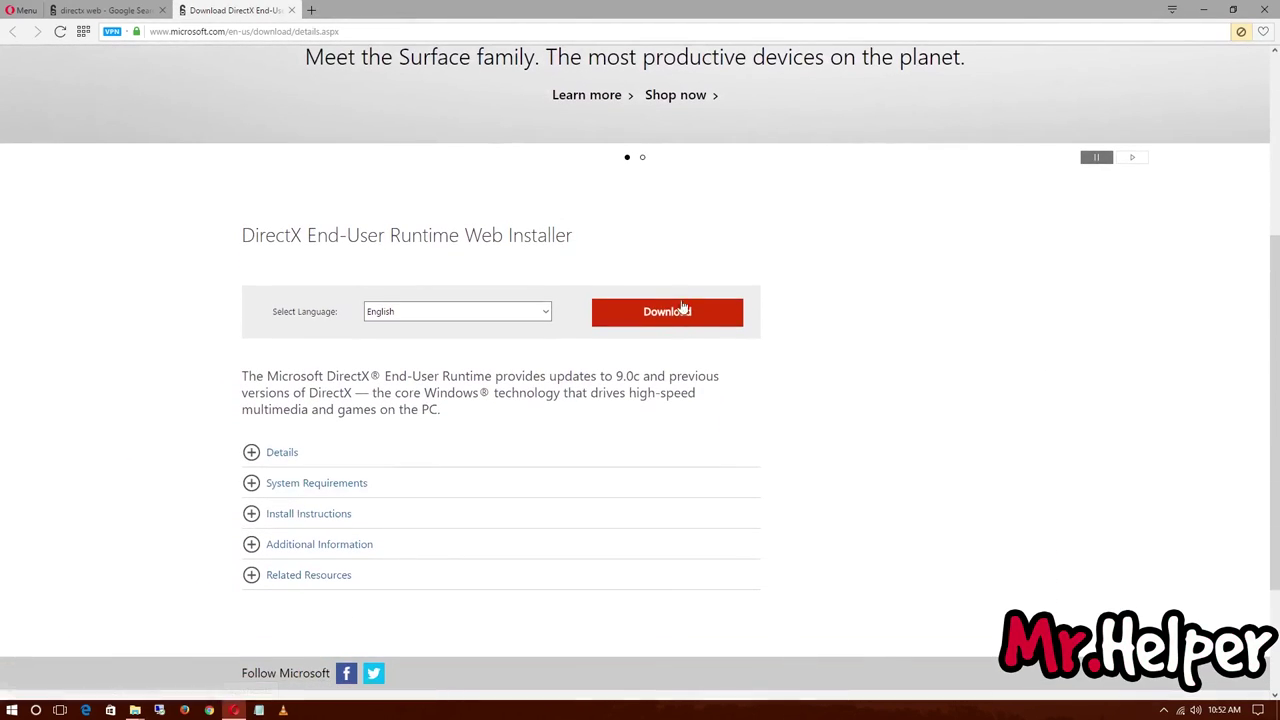
pyautogui.click(683, 310)
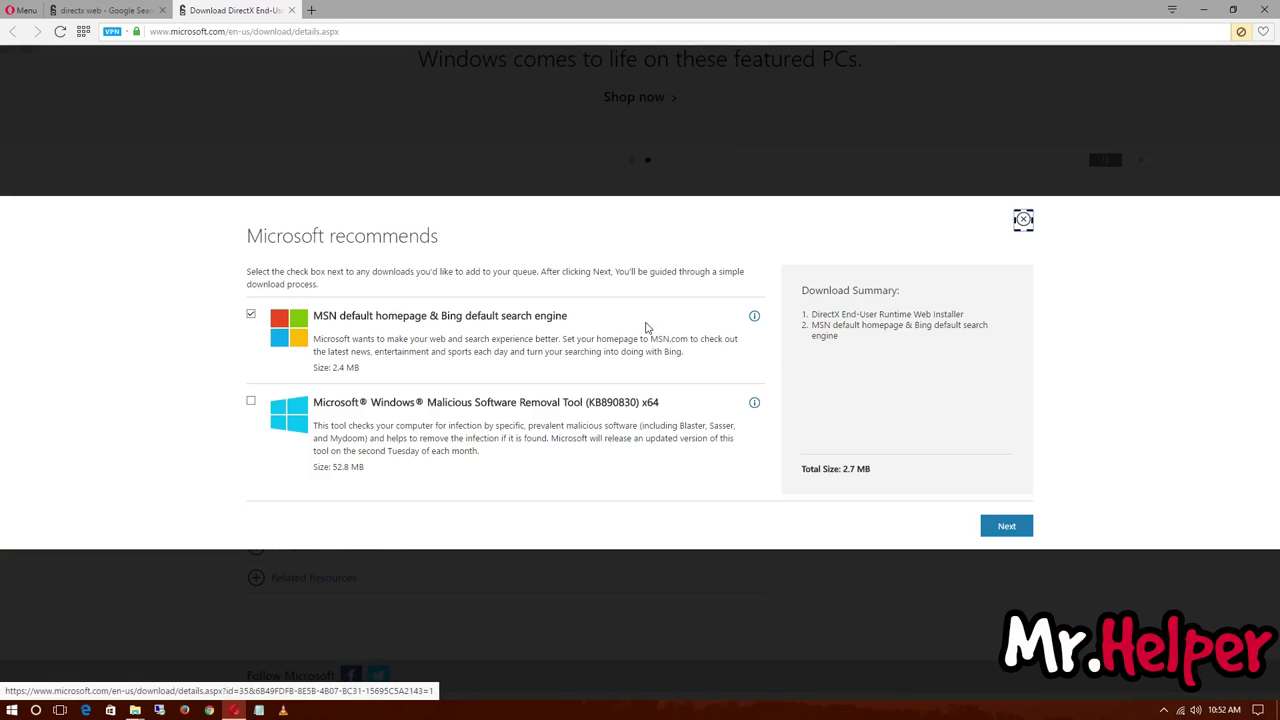
pyautogui.click(251, 314)
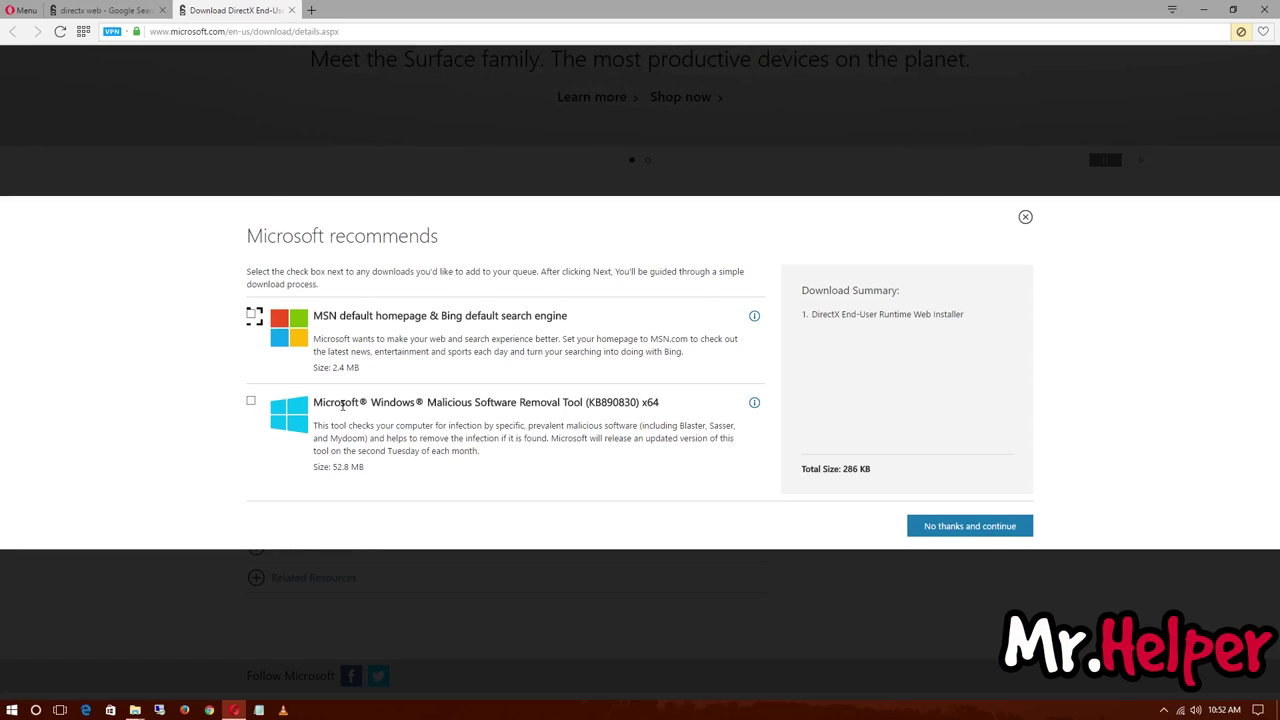
pyautogui.click(958, 533)
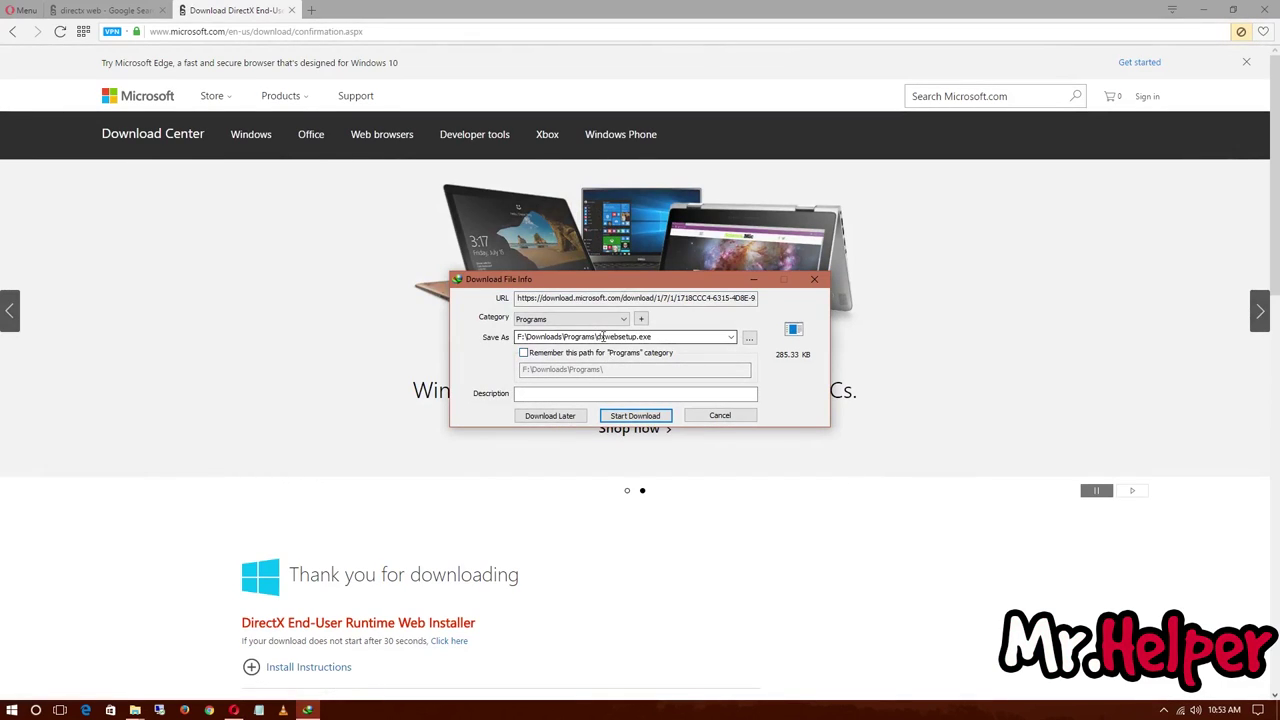
pyautogui.click(640, 416)
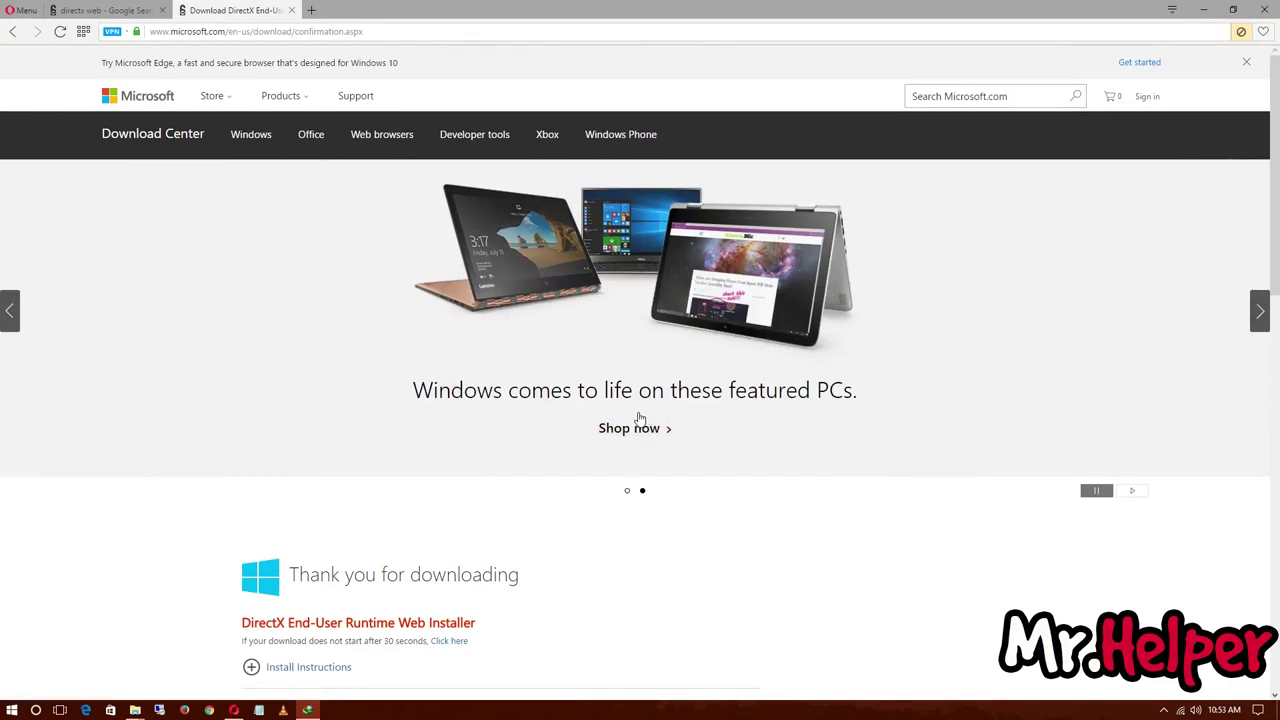
# - Place the downloaded dxwebsetup.exe on the desktop from the download-complete window and minimize that window
pyautogui.press('super+d')
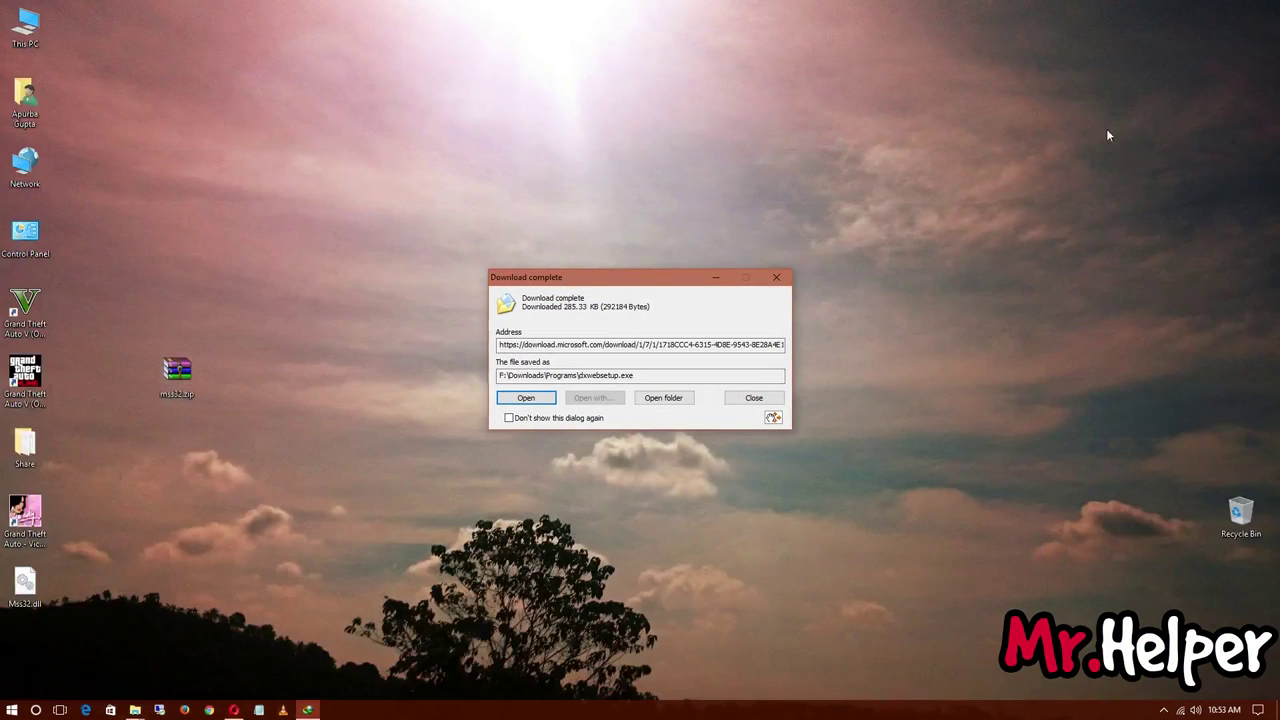
pyautogui.moveTo(773, 418); pyautogui.dragTo(232, 240)
pyautogui.click(716, 277)
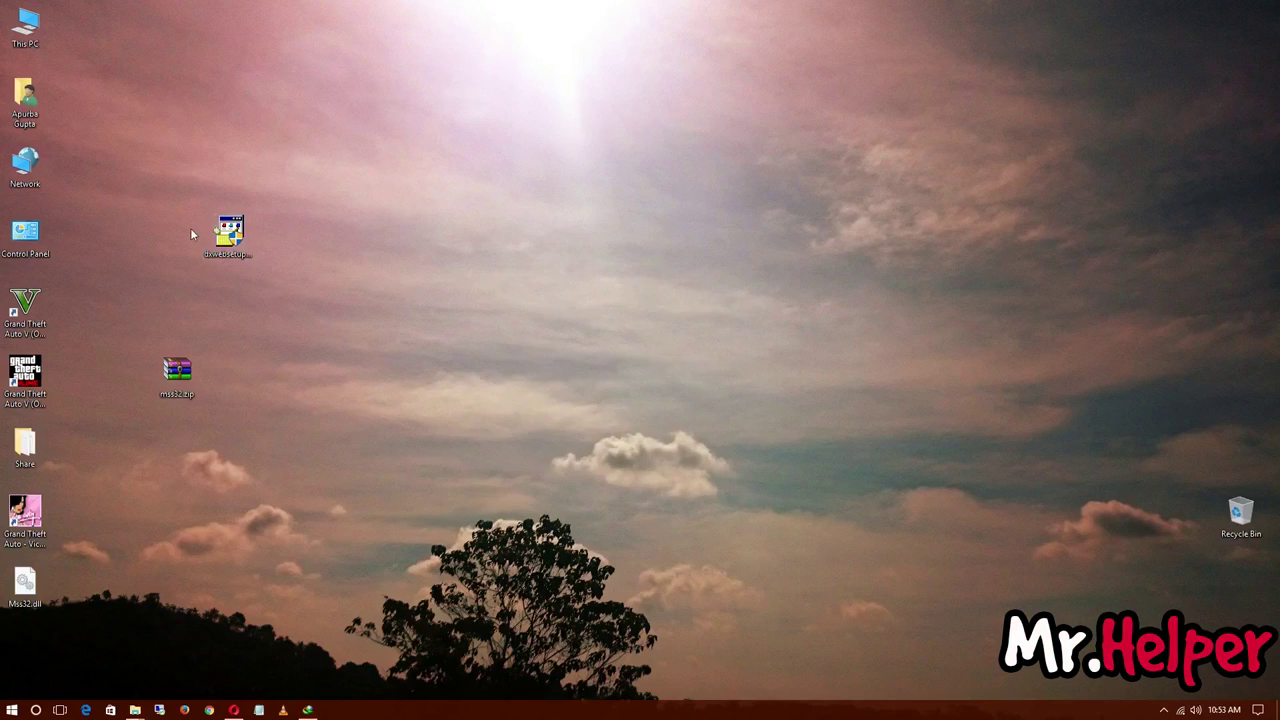
# - Run dxwebsetup.exe from the desktop, accept the license agreement, and finish the DirectX setup without installing the Bing Bar
pyautogui.click(229, 241)
pyautogui.click(283, 303)
pyautogui.click(249, 254)
pyautogui.doubleClick(229, 245)
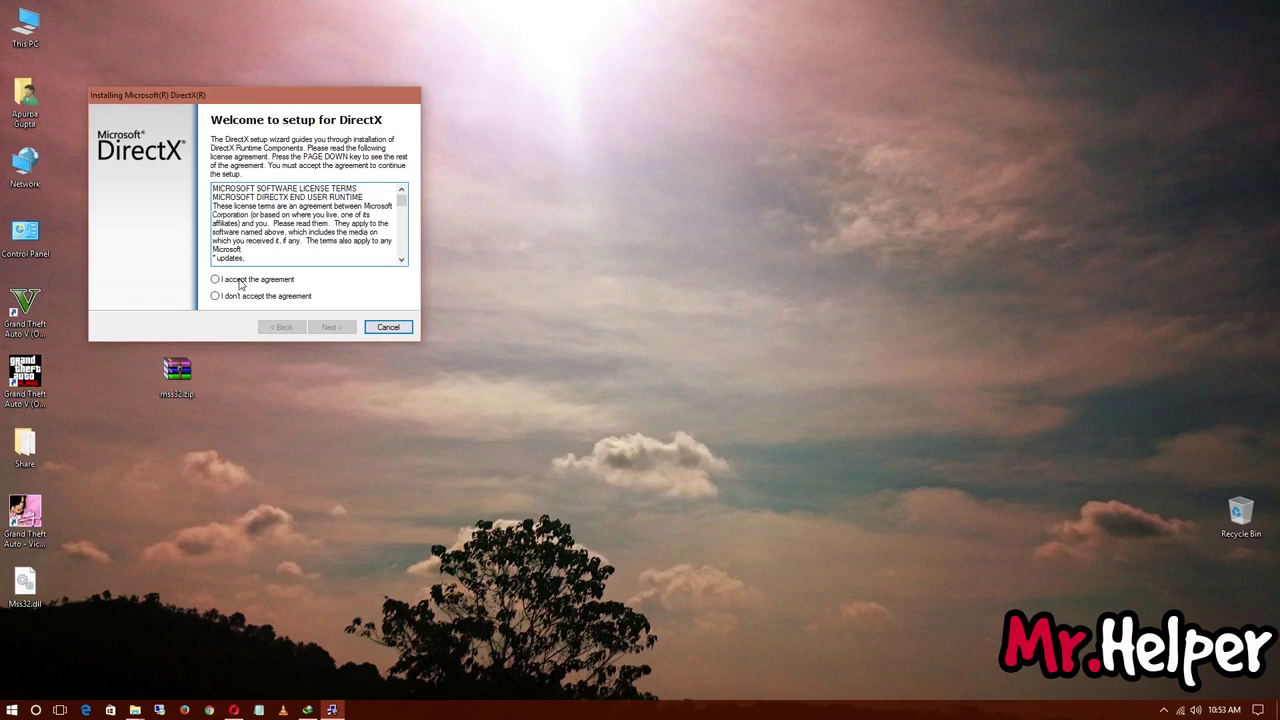
pyautogui.click(236, 281)
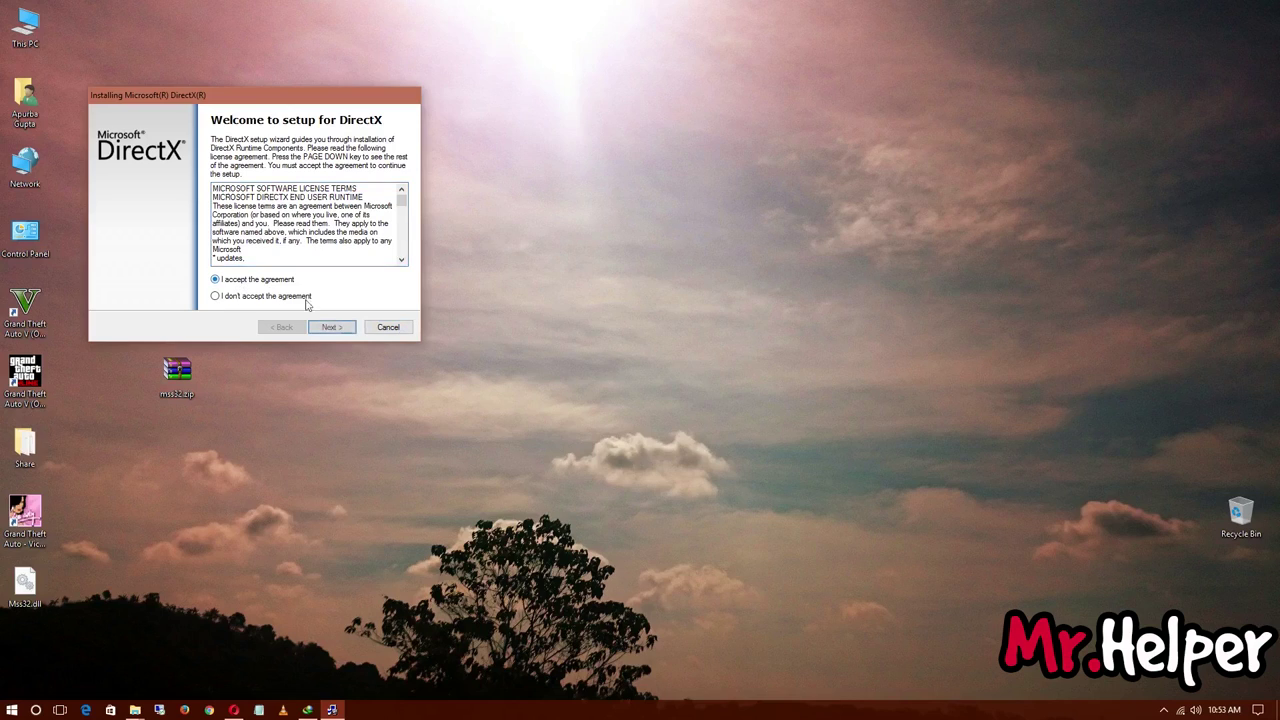
pyautogui.click(336, 328)
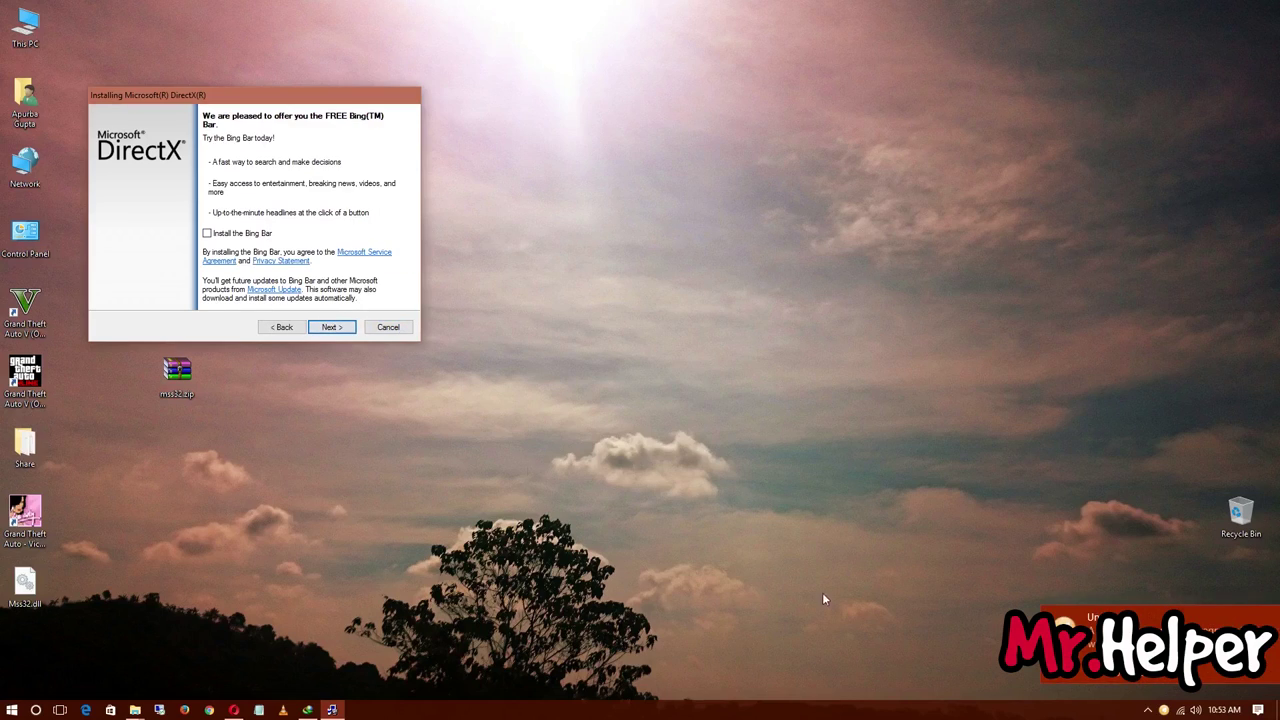
pyautogui.click(331, 328)
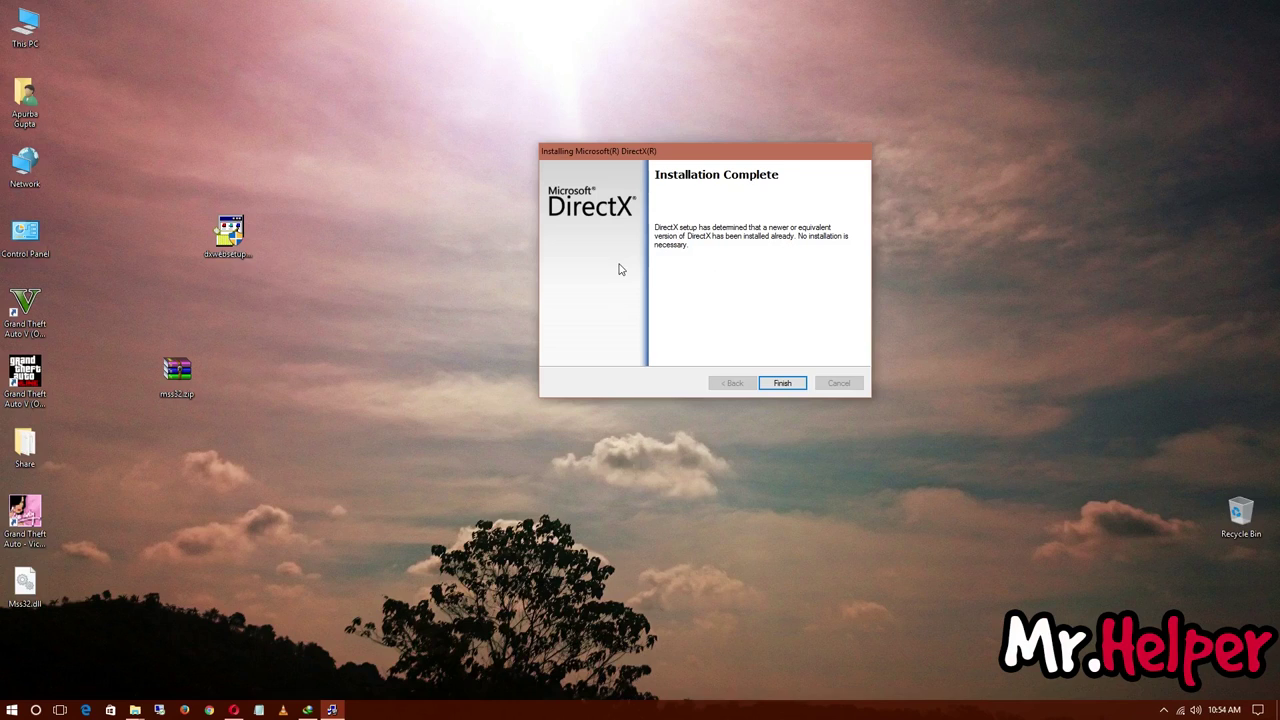
pyautogui.click(229, 240)
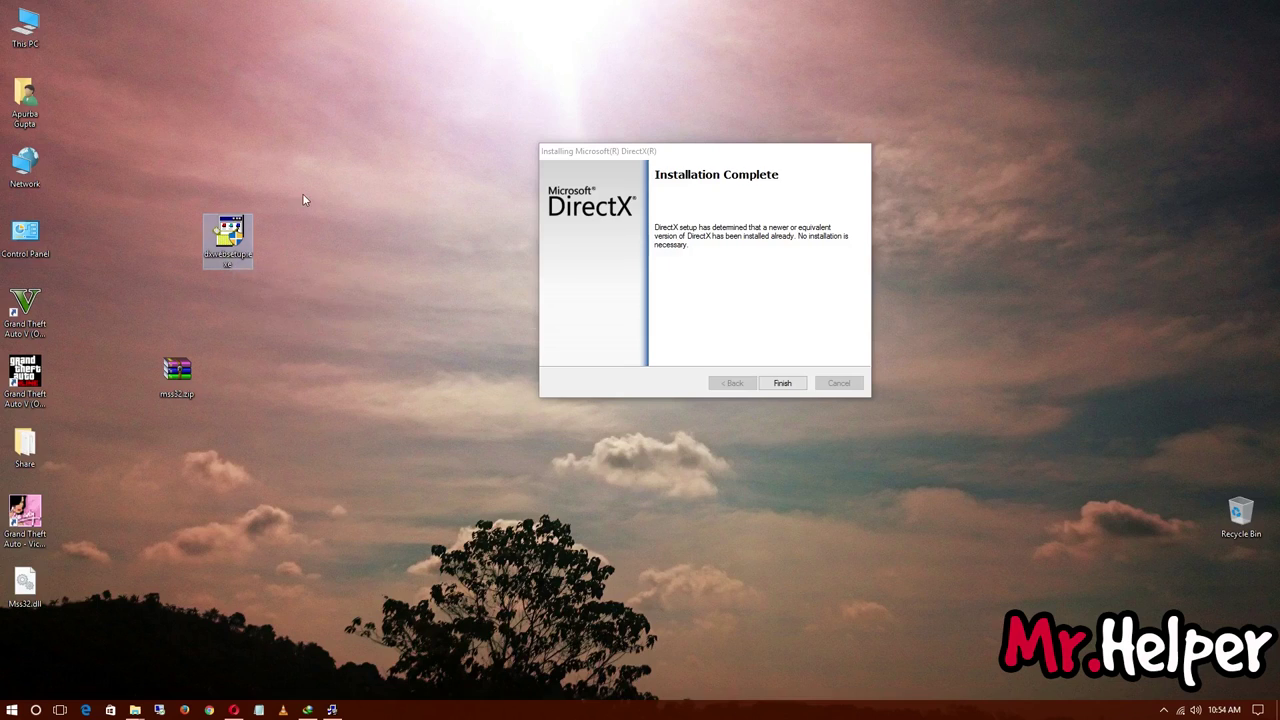
pyautogui.moveTo(319, 199); pyautogui.dragTo(214, 255)
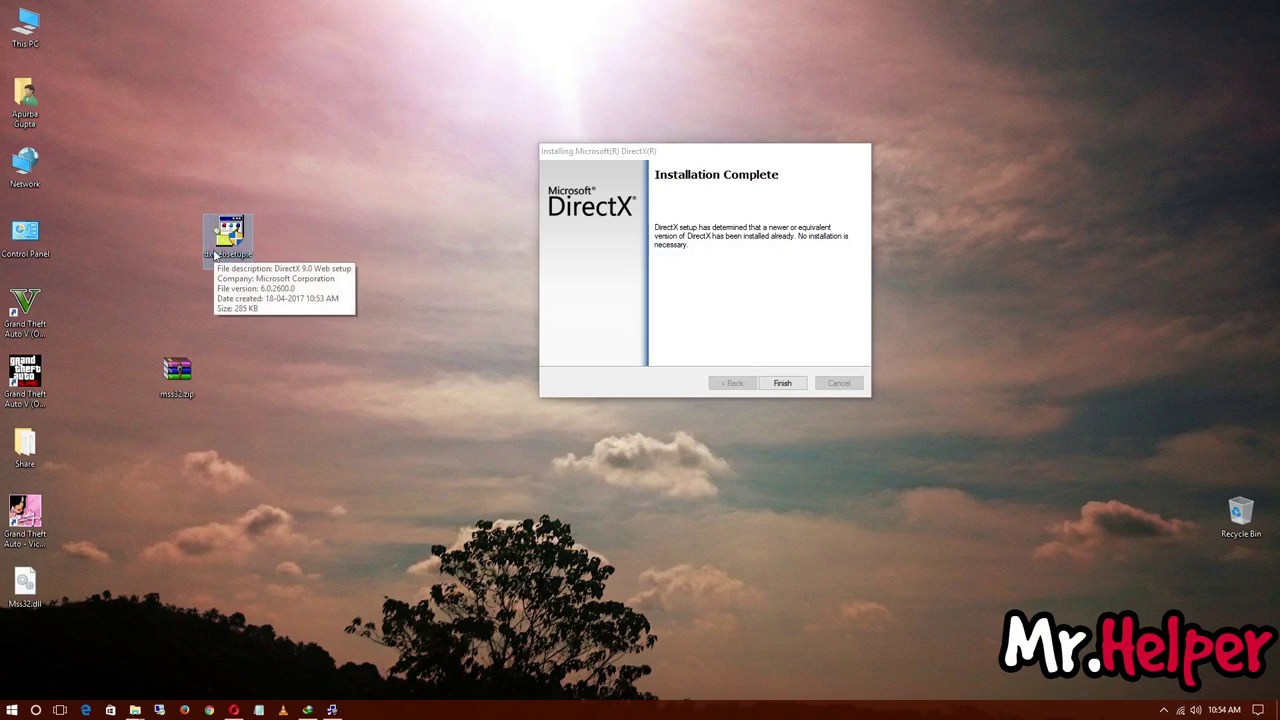
pyautogui.click(780, 382)
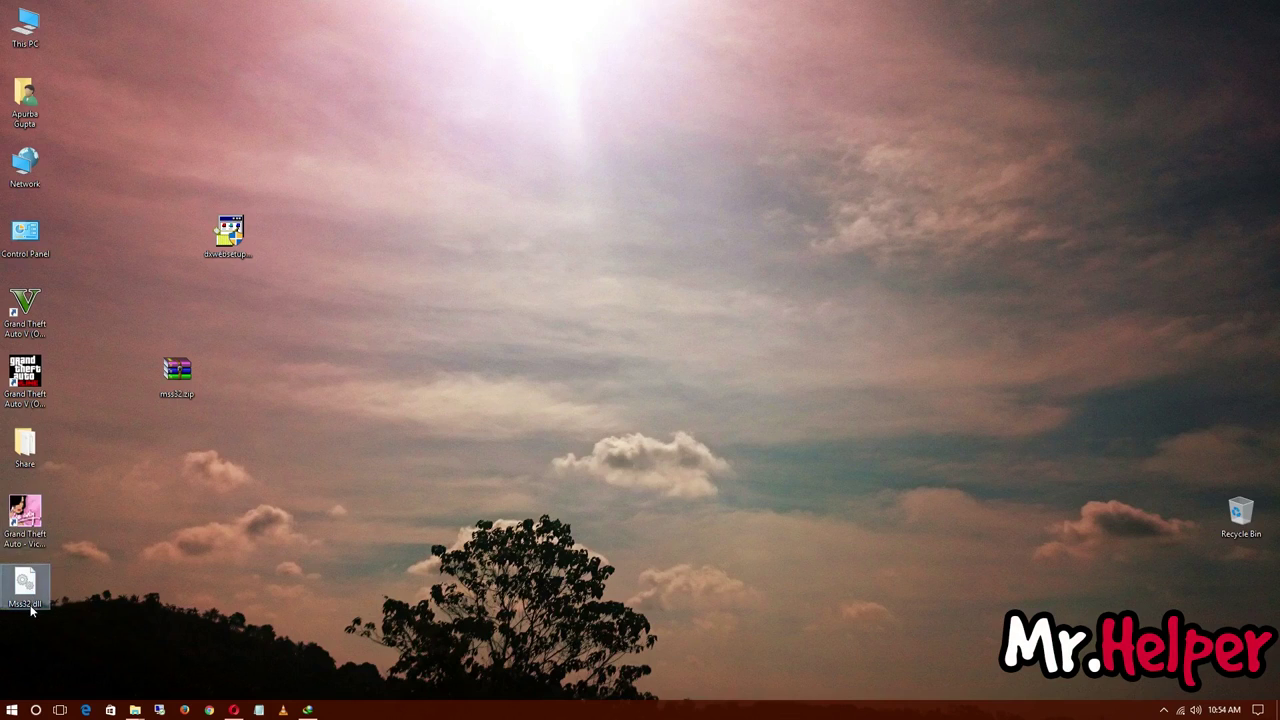
pyautogui.moveTo(30, 604)
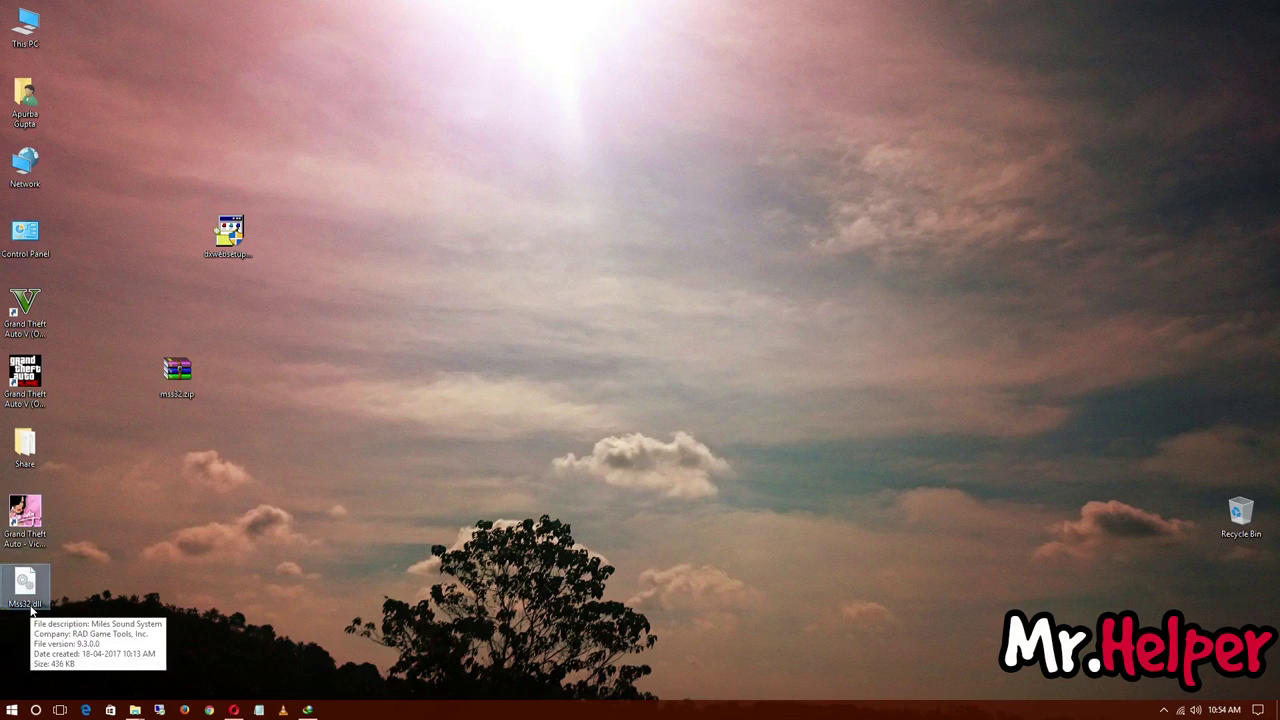
pyautogui.rightClick(84, 532)
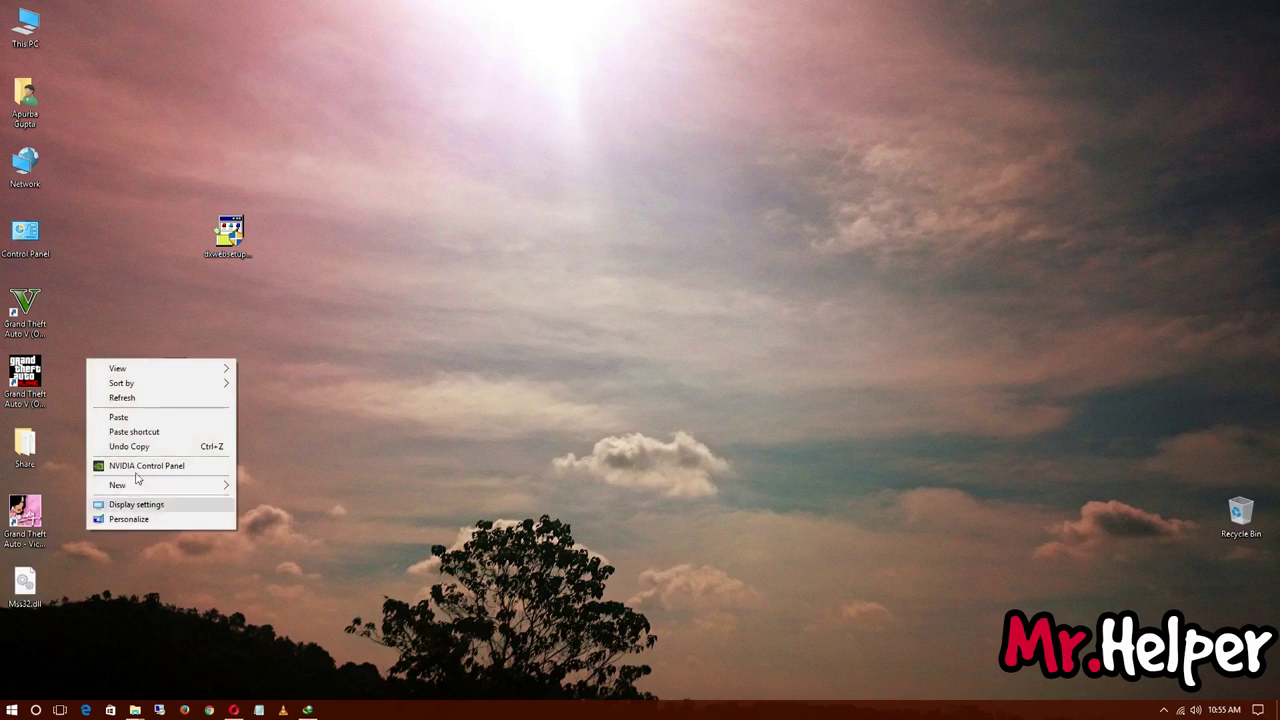
pyautogui.click(157, 402)
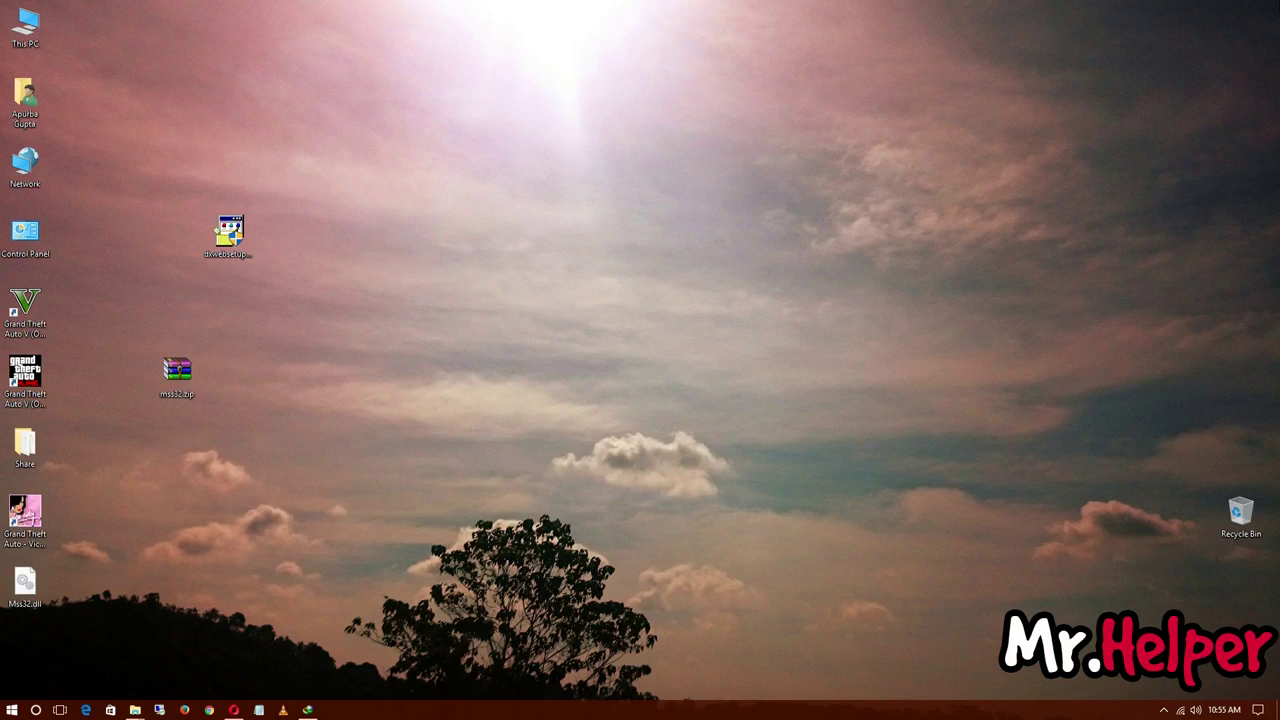